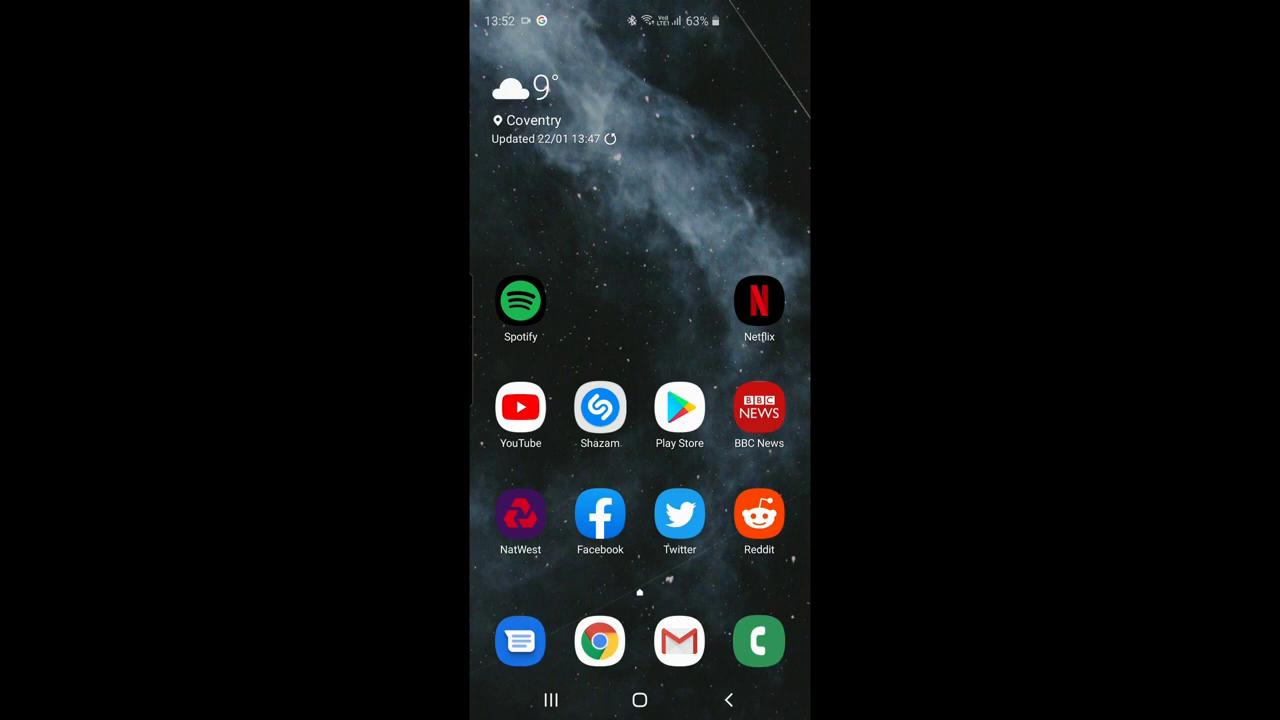
Go to Google Play Protect under Settings > Google > Security.
left_click_drag(640, 560, 640, 250)
left_click(759, 467)
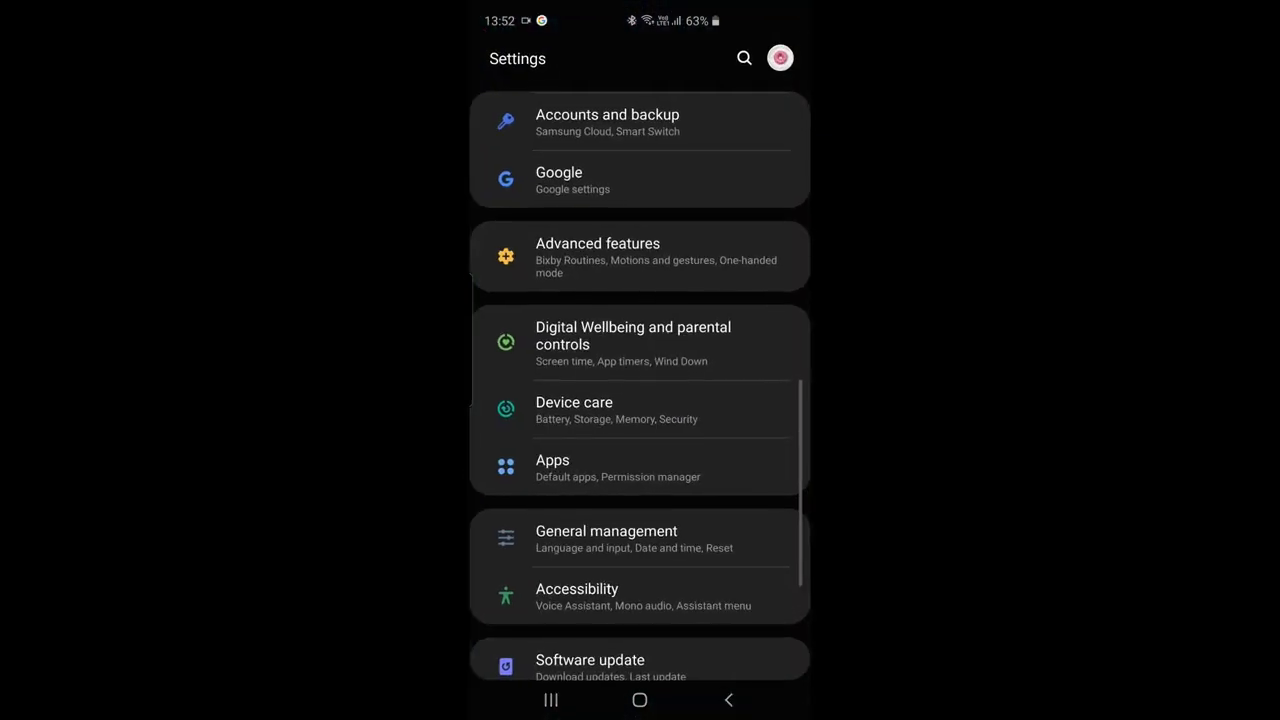
left_click_drag(640, 540, 640, 562)
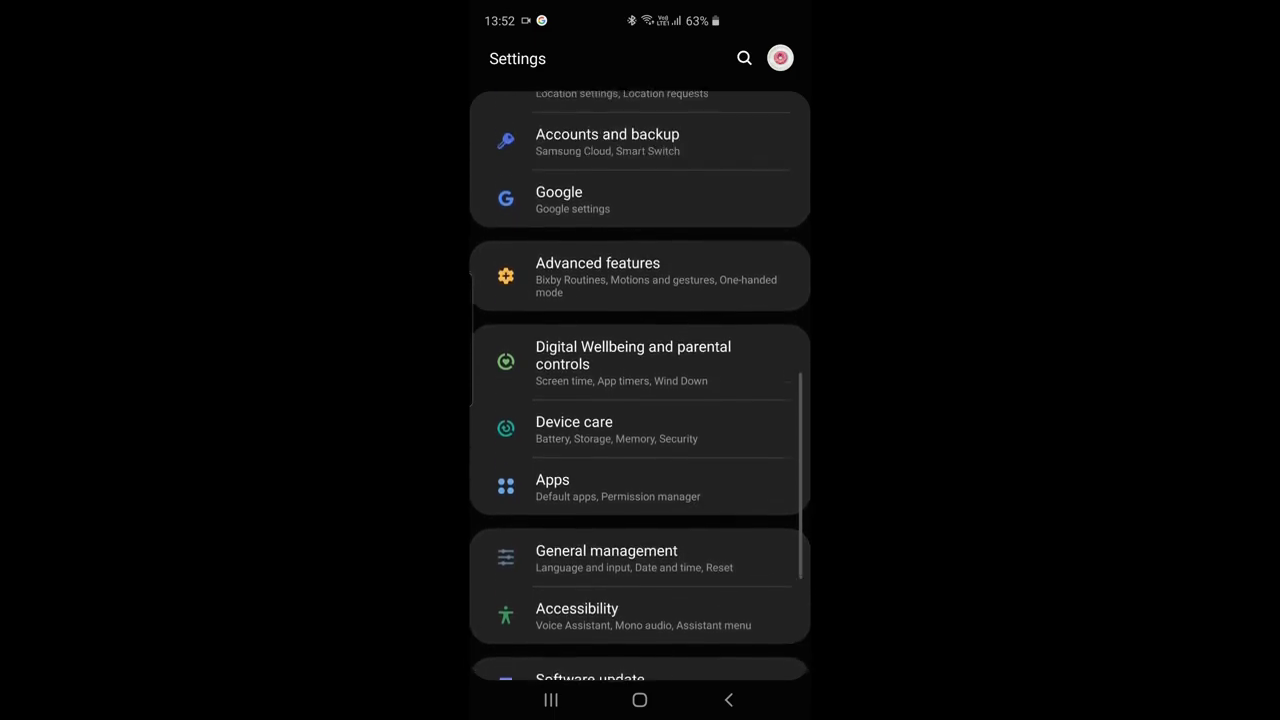
left_click(600, 201)
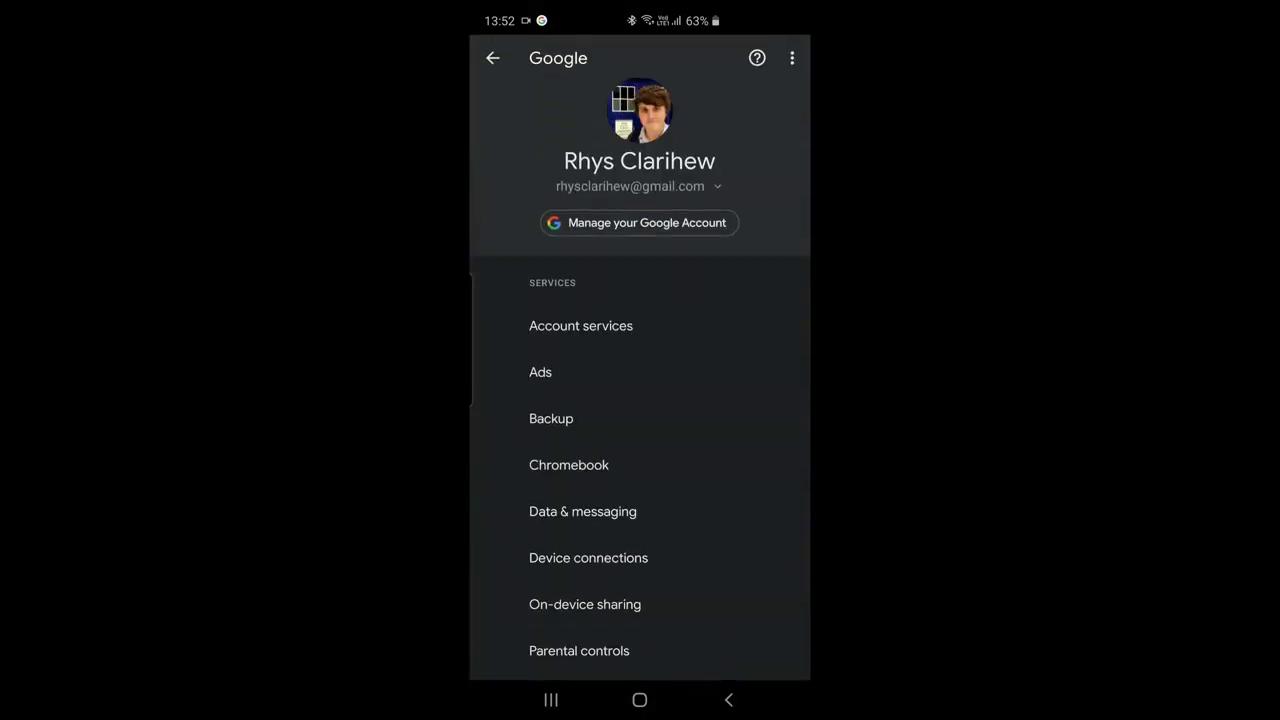
scroll(640, 400, "down", 5)
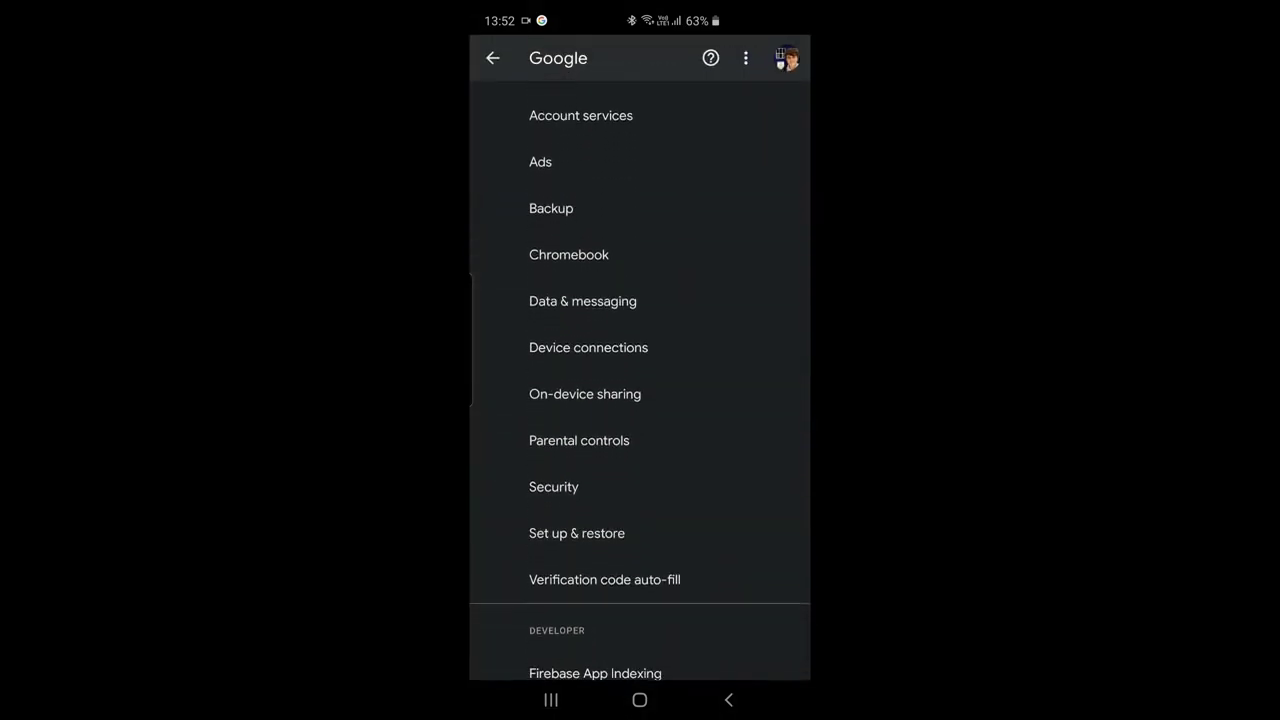
left_click(554, 471)
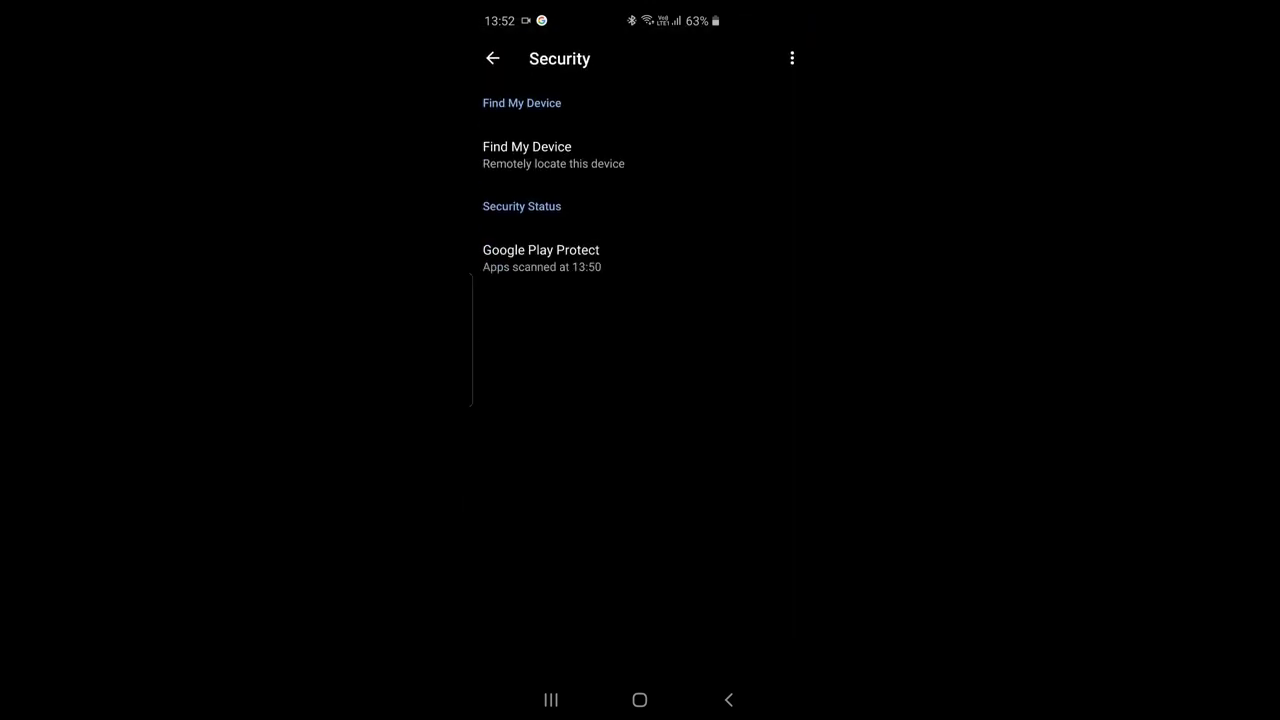
left_click(541, 258)
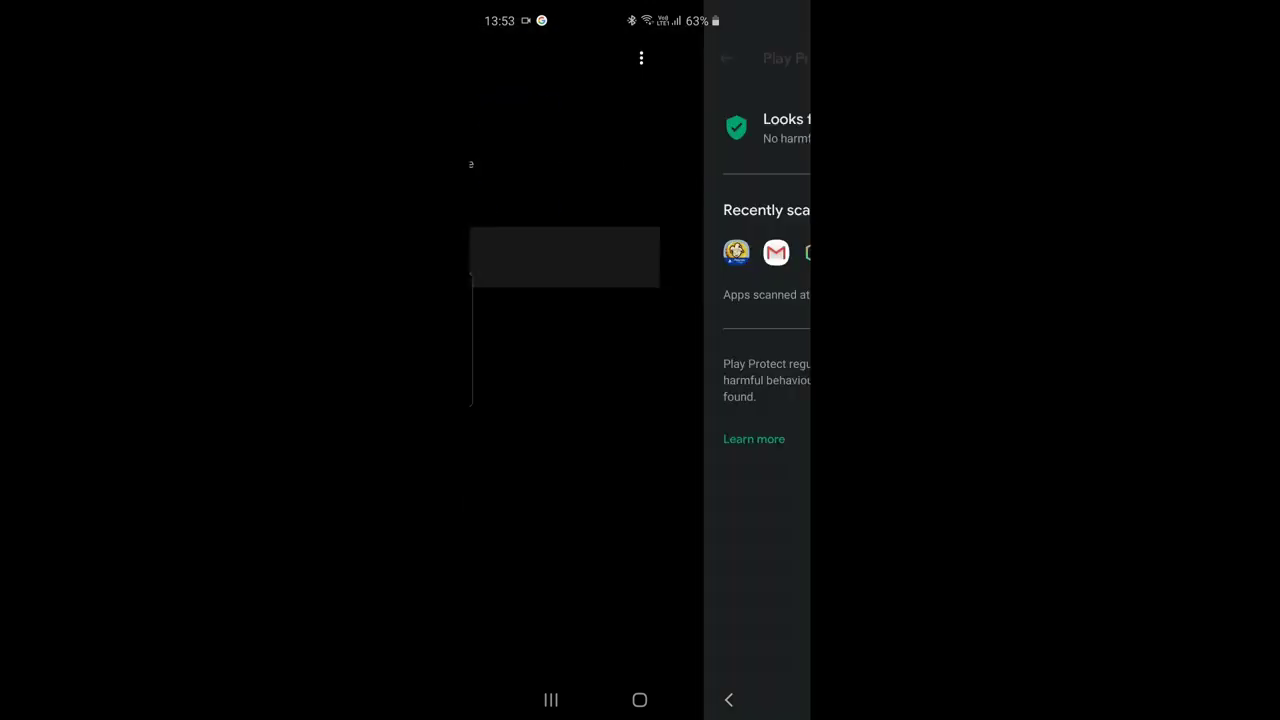
Switch off 'Scan apps with Play Protect', confirm Turn off, and return home.
left_click(790, 58)
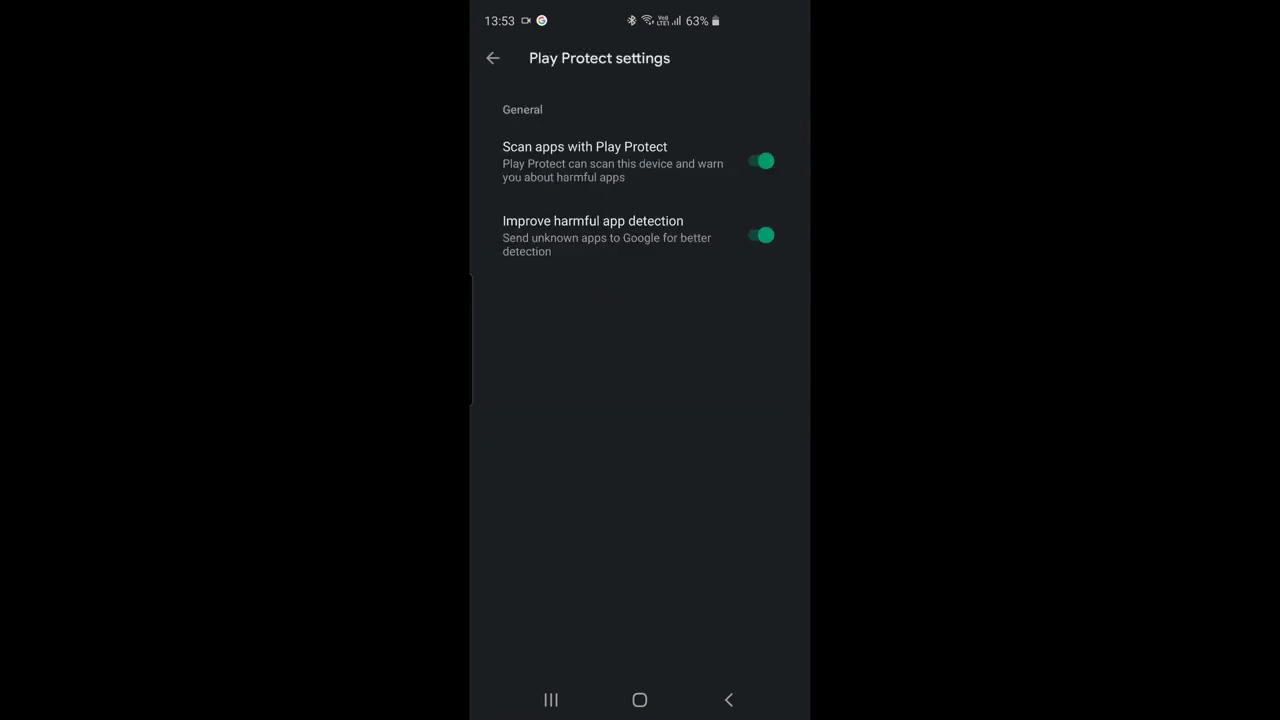
left_click(762, 161)
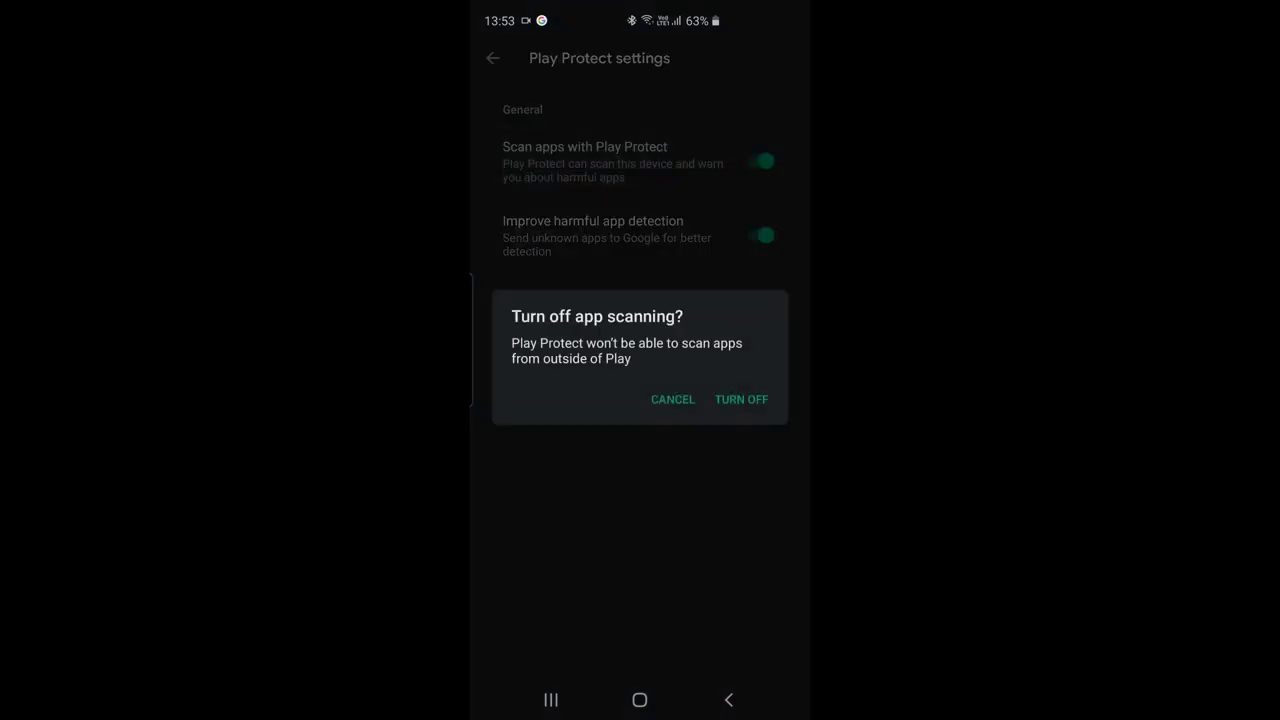
left_click(741, 399)
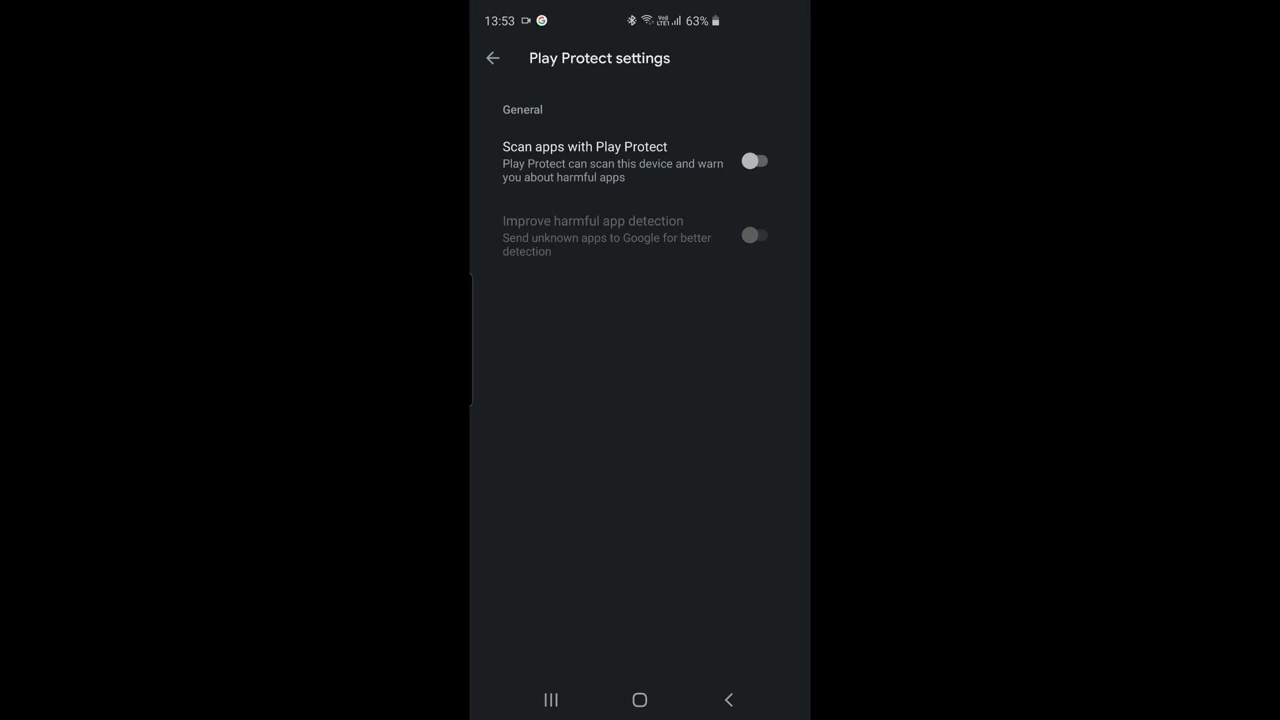
left_click(640, 700)
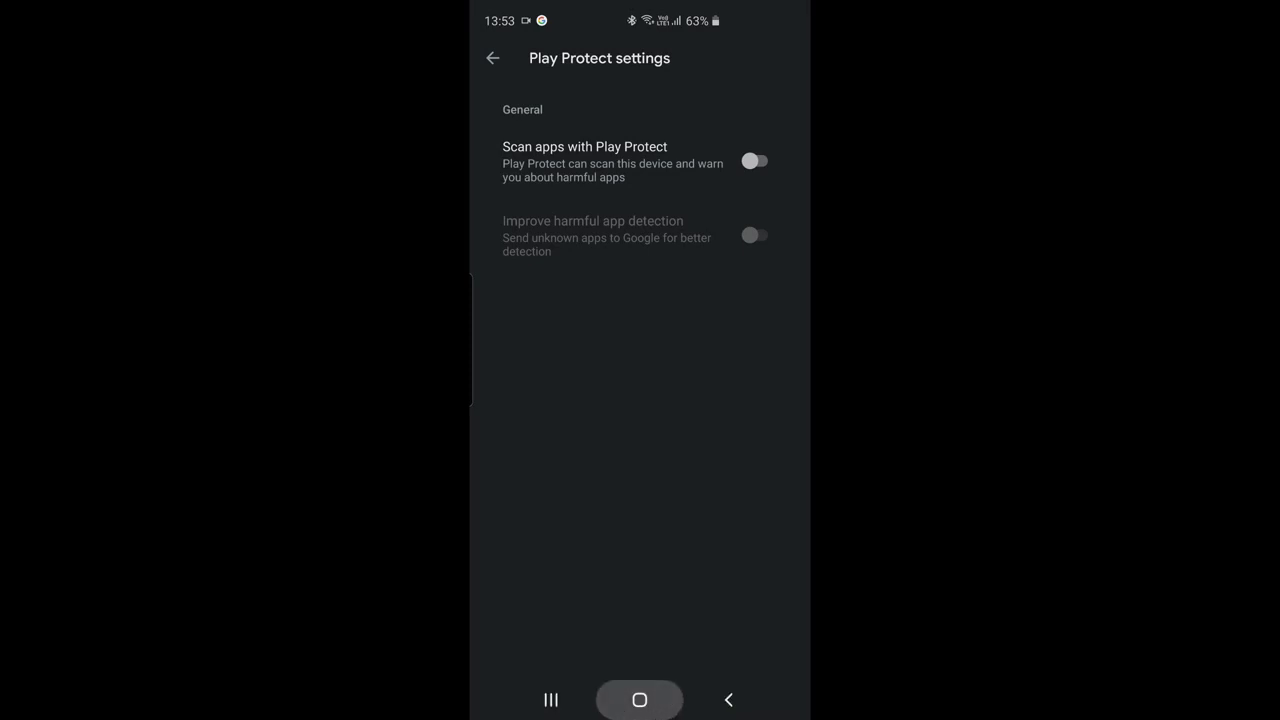
Launch Google Chrome to fetch the Android Update APK.
left_click(600, 641)
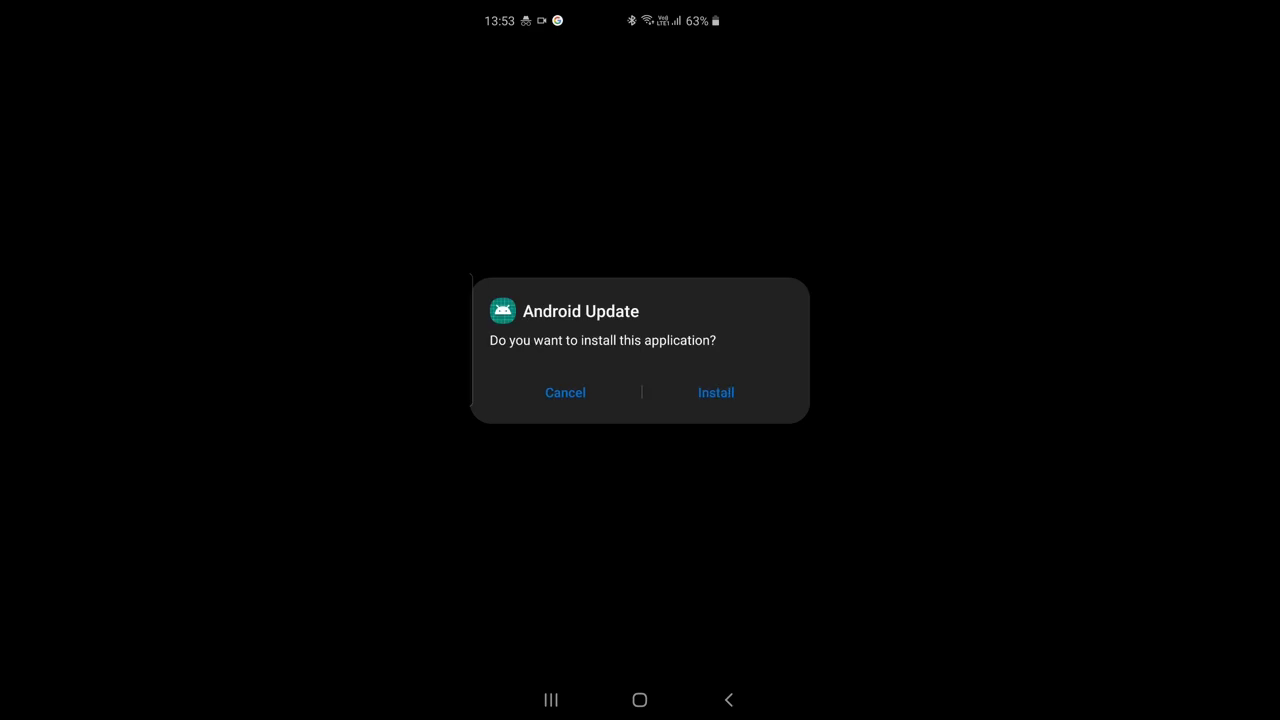
Install Android Update past the Play Protect prompt, open it and accept its permissions.
left_click(716, 392)
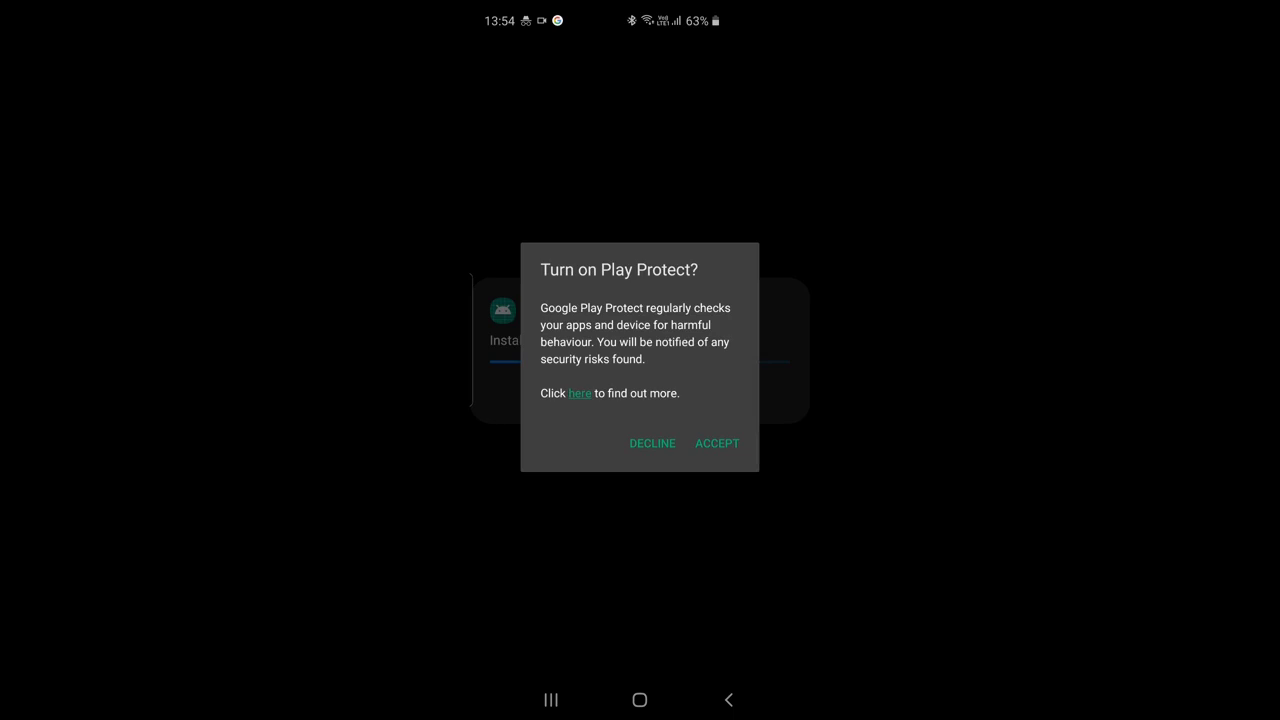
left_click(652, 443)
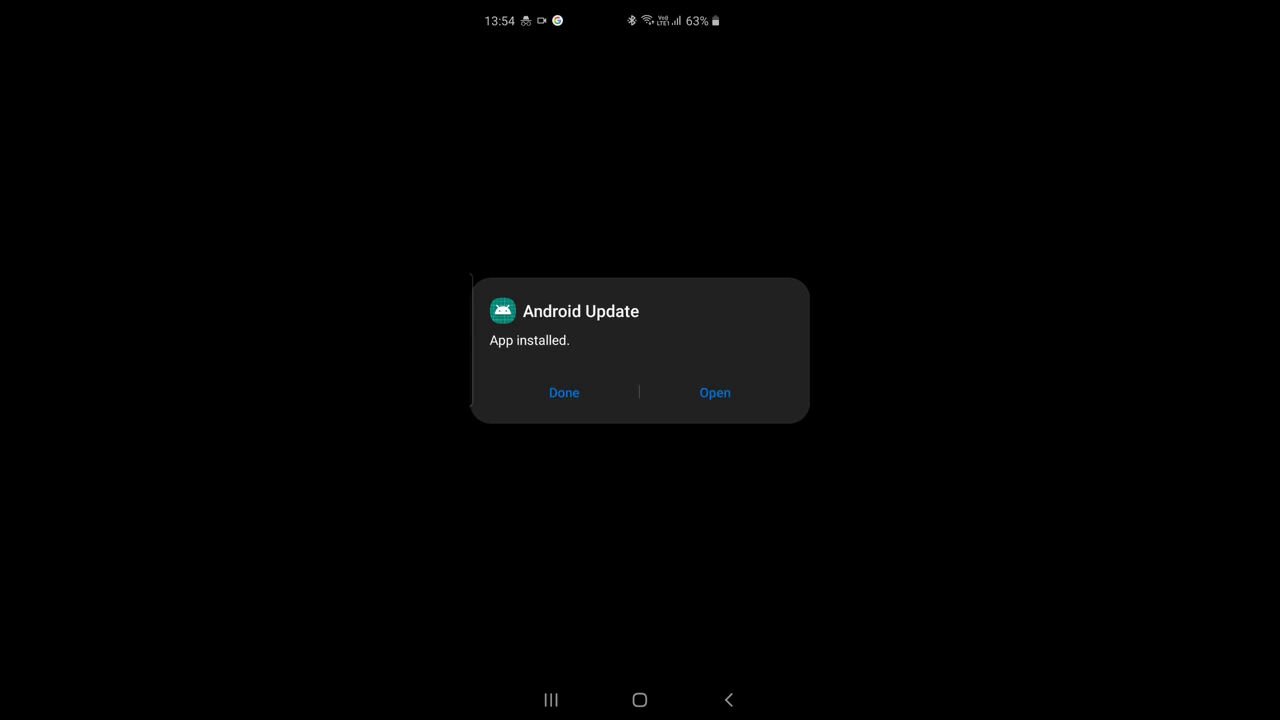
left_click(715, 392)
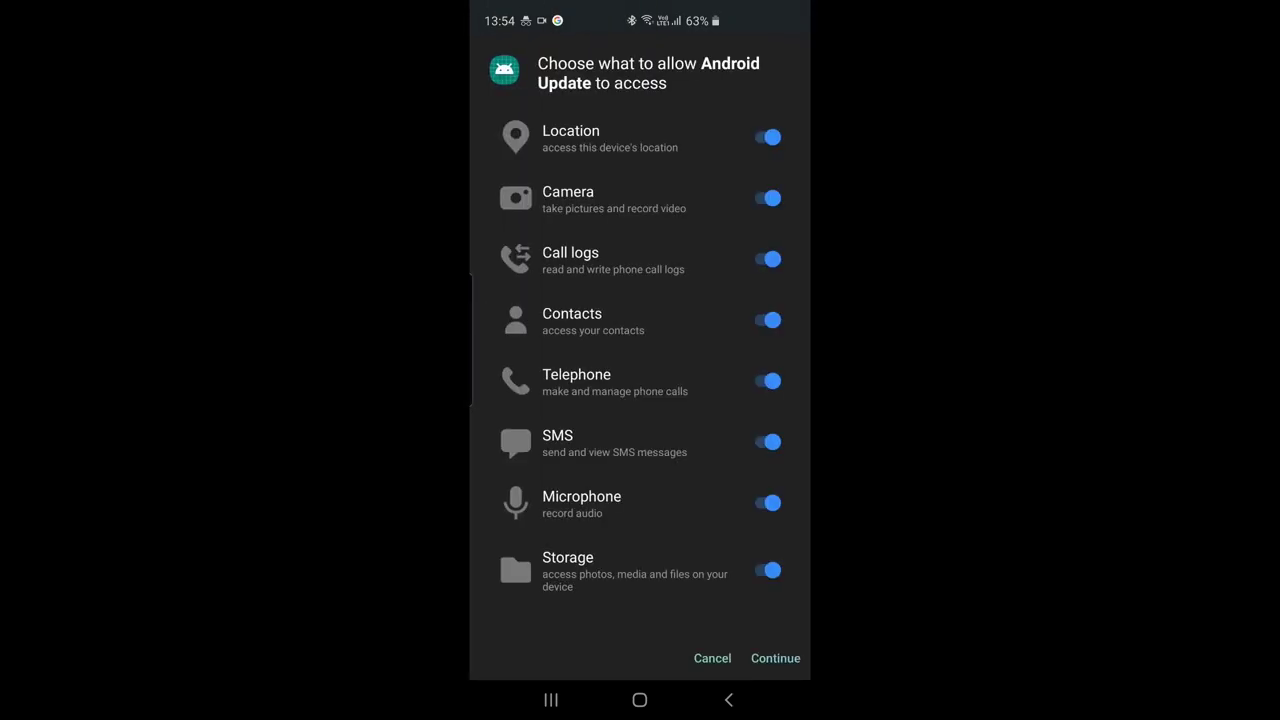
left_click(775, 658)
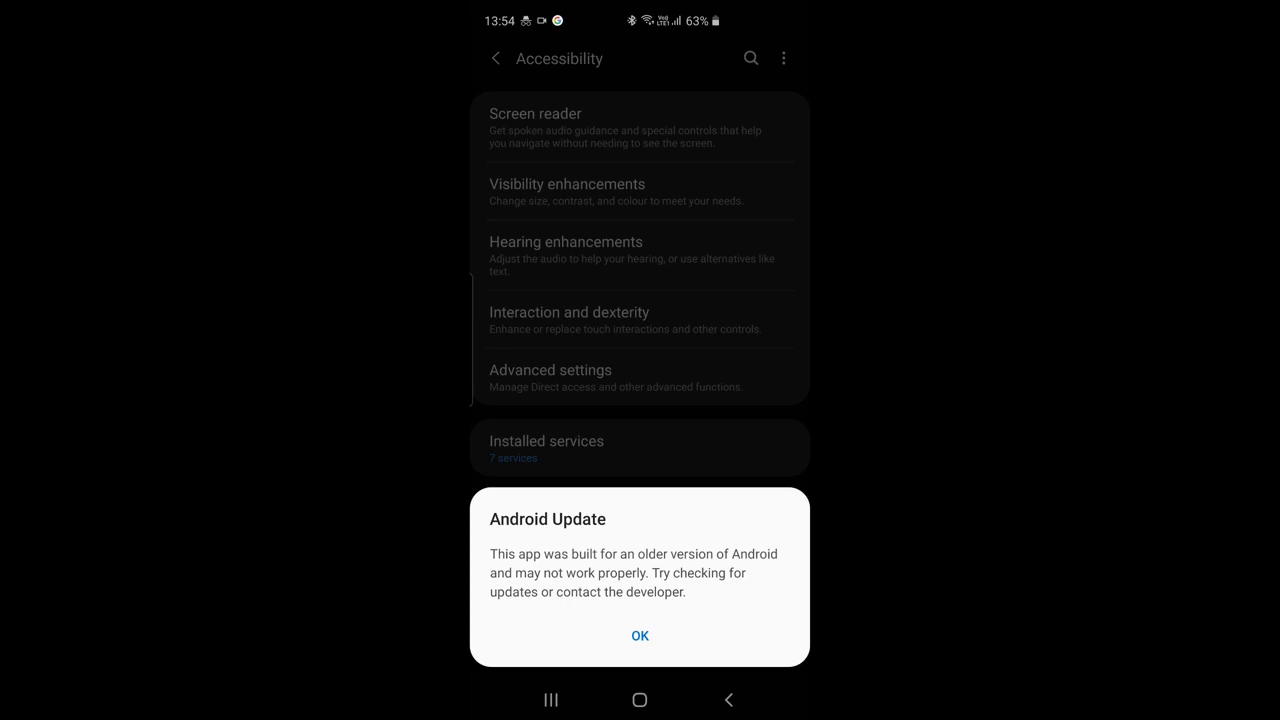
Switch on the Android Update accessibility service with full phone control, back to Accessibility.
left_click(640, 636)
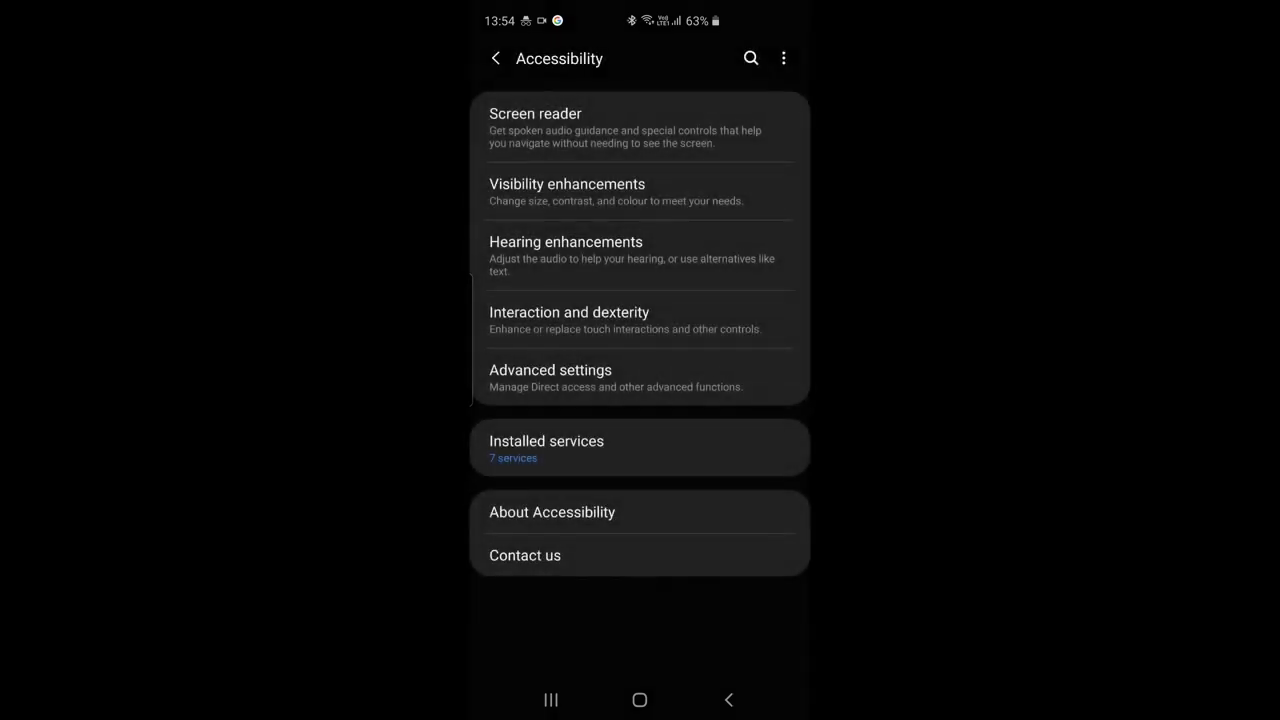
left_click(546, 447)
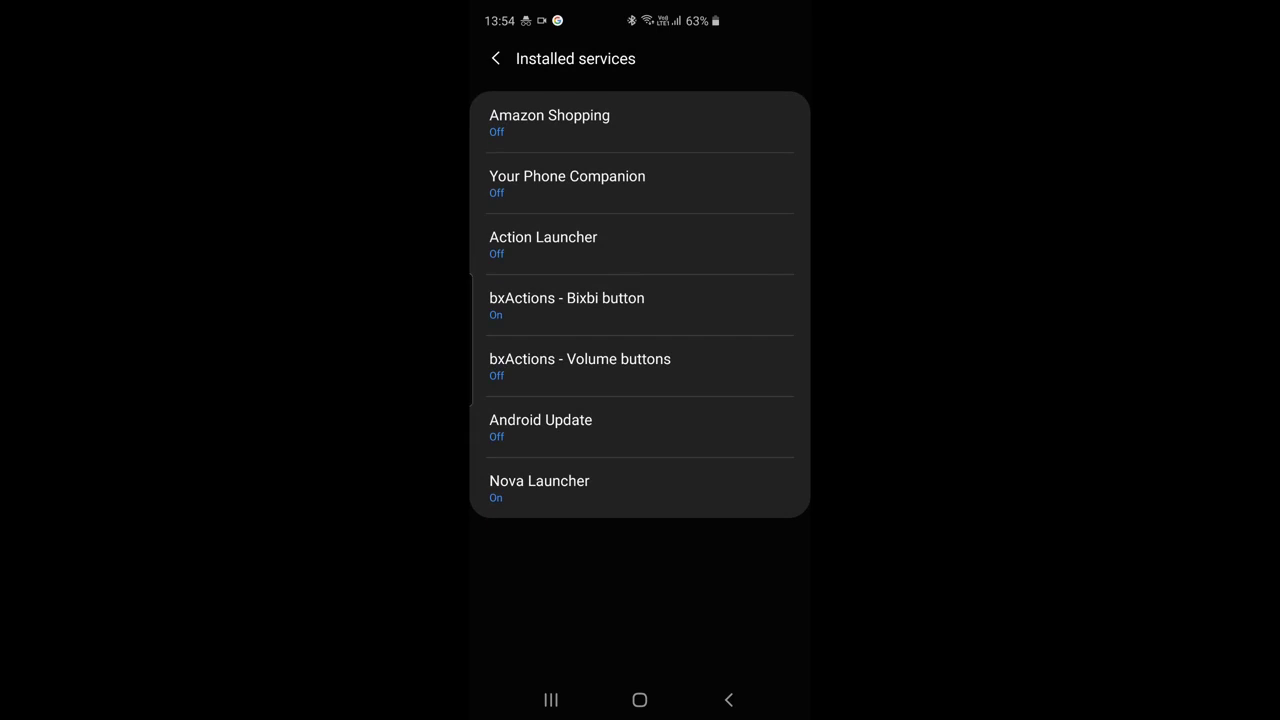
left_click(540, 427)
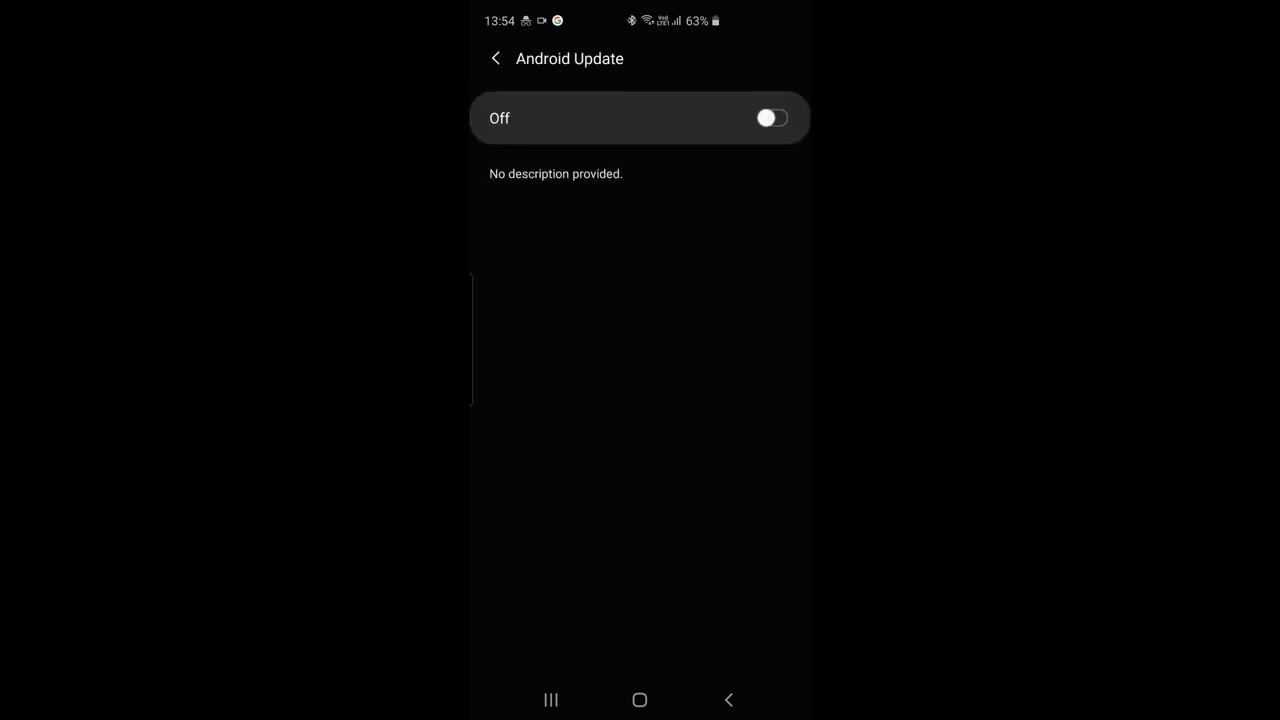
left_click(770, 118)
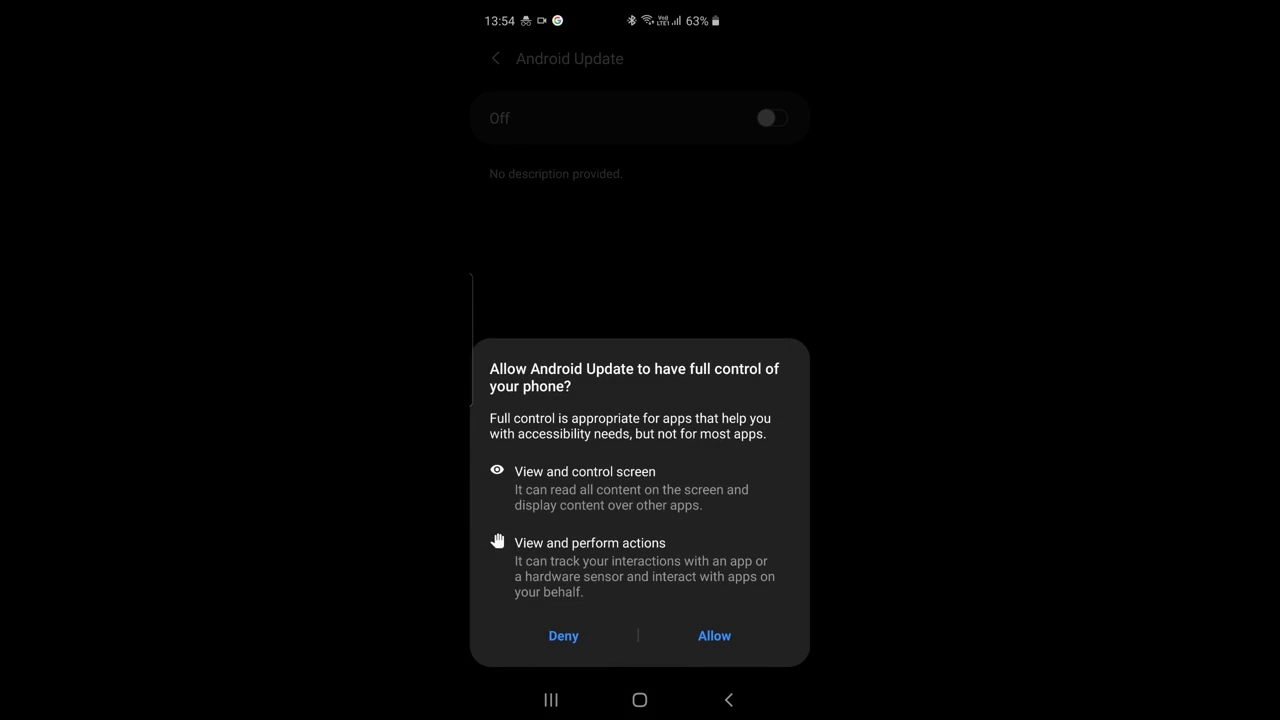
left_click(714, 636)
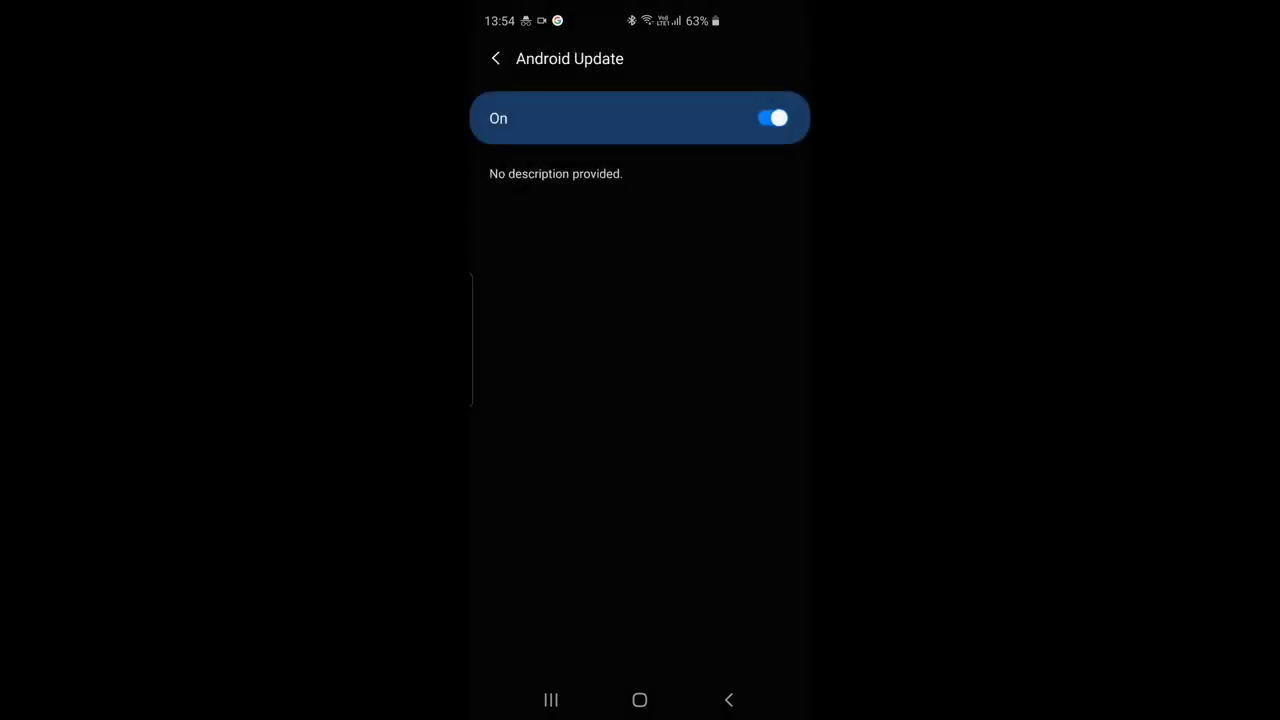
left_click(728, 700)
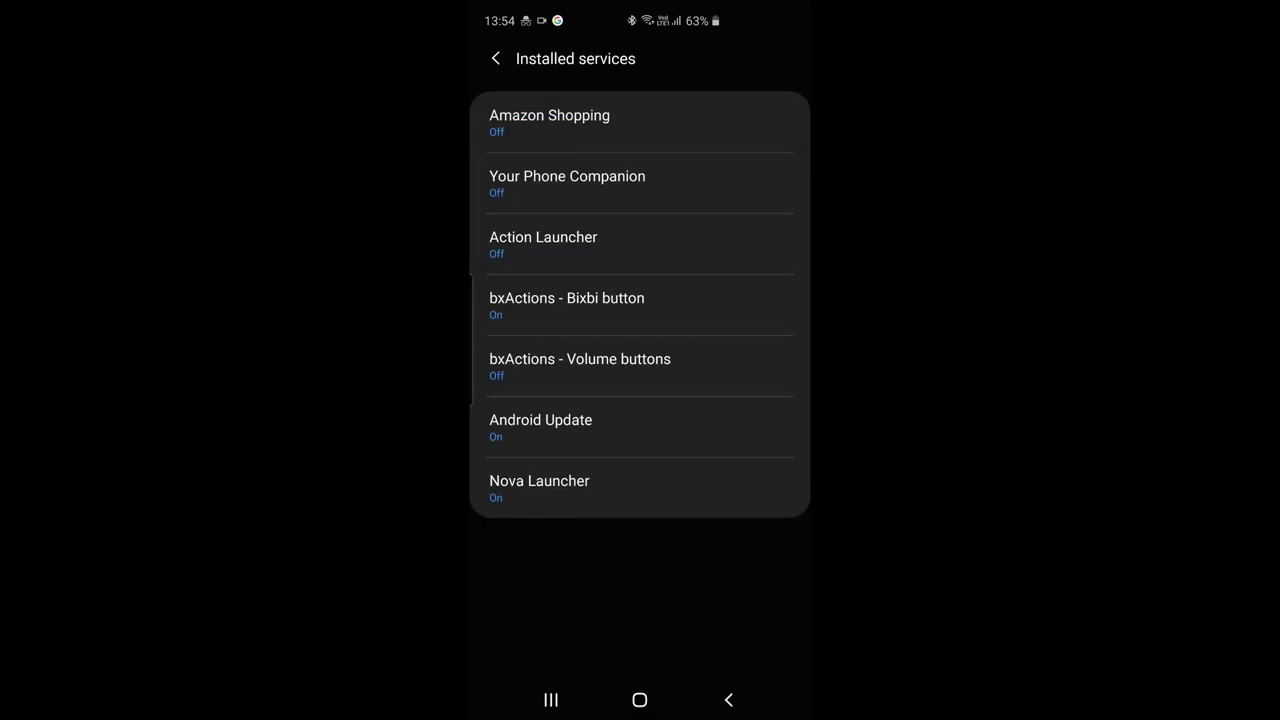
left_click(728, 700)
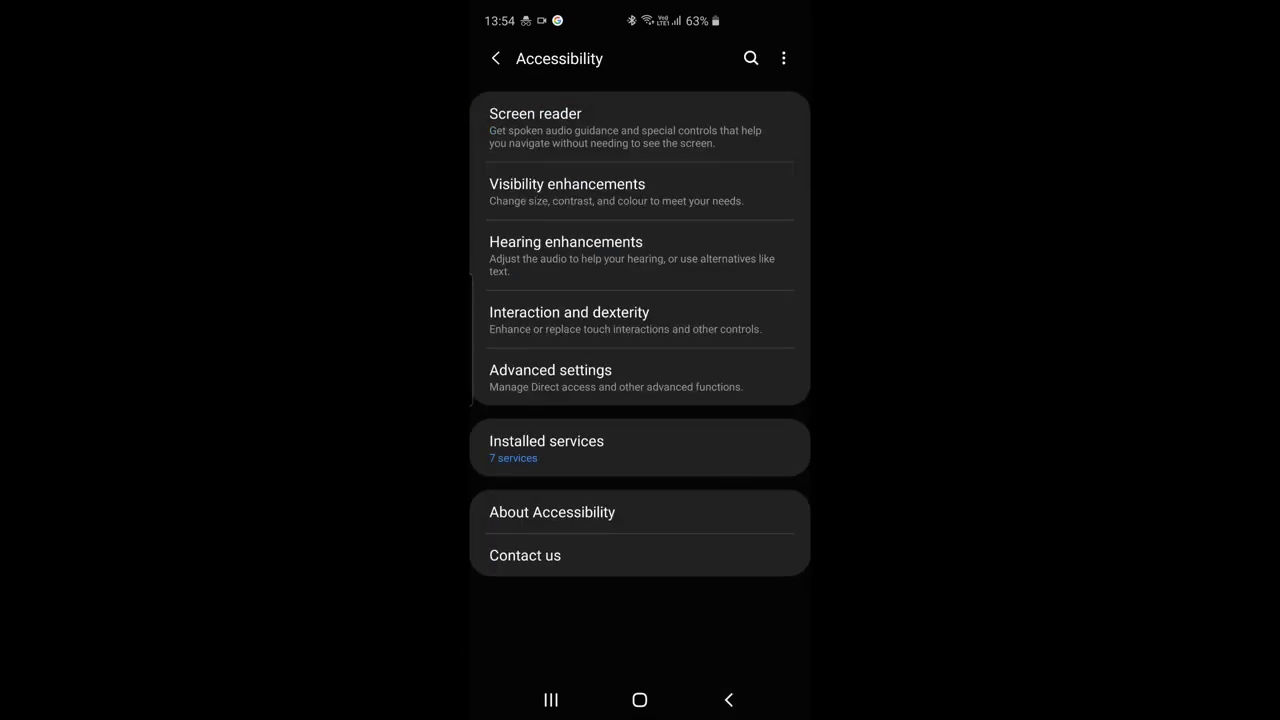
Activate Android Update as device admin and dismiss its Registered confirmation.
left_click(728, 700)
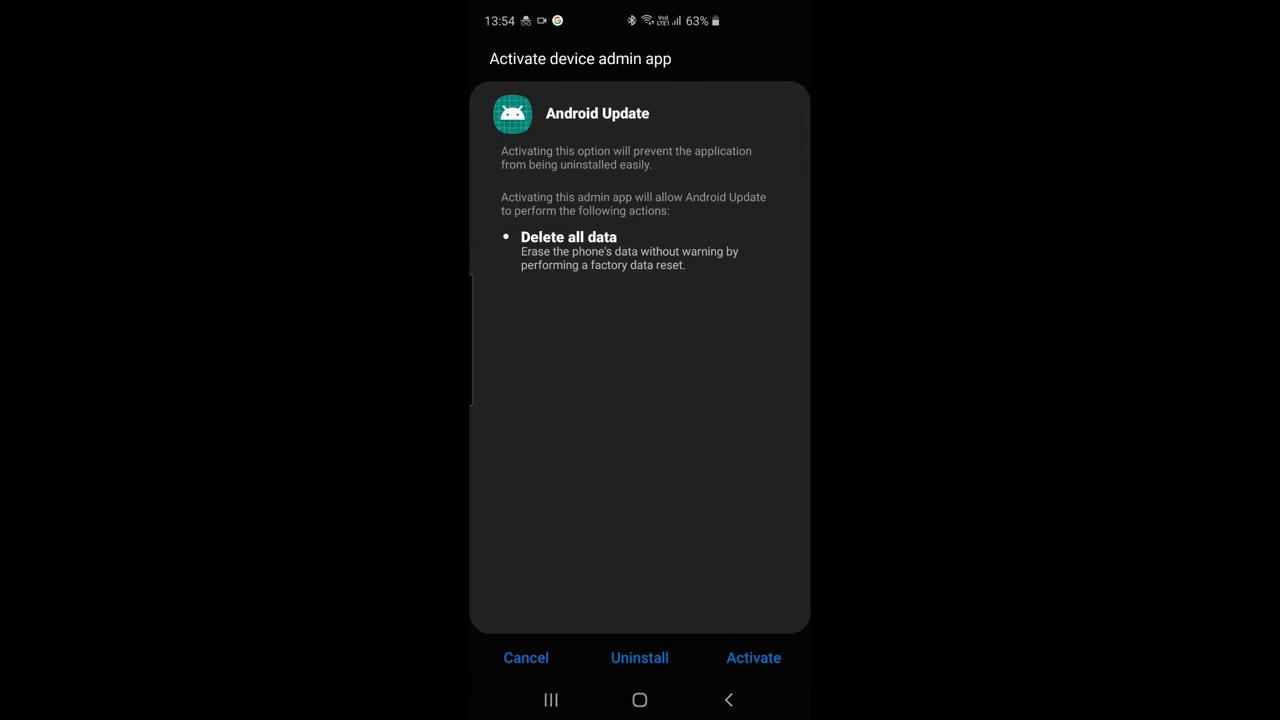
left_click(753, 657)
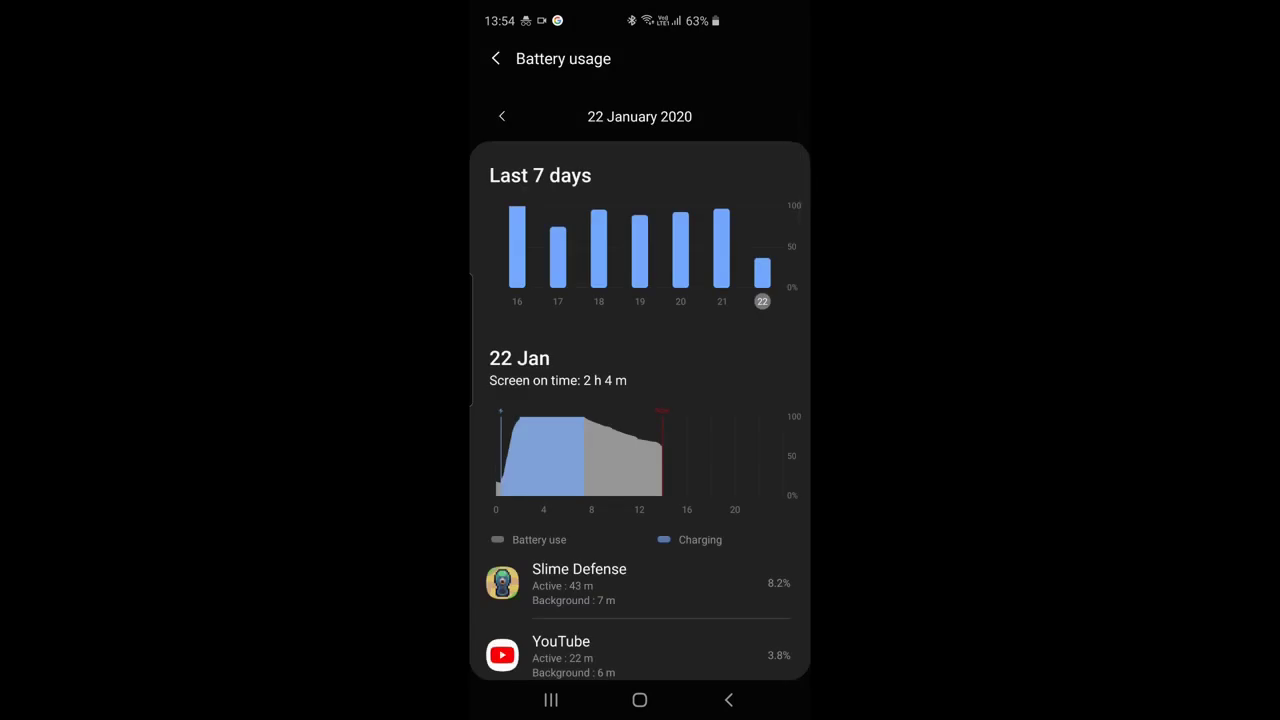
left_click(728, 700)
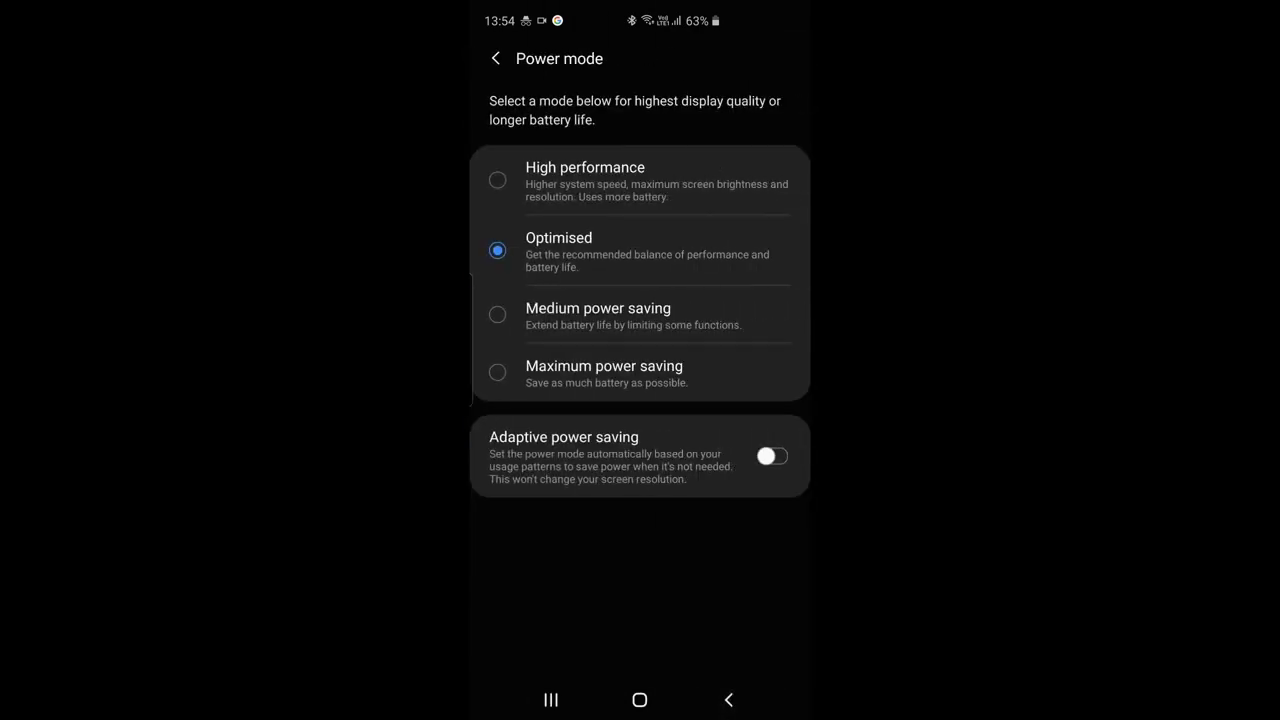
left_click(728, 700)
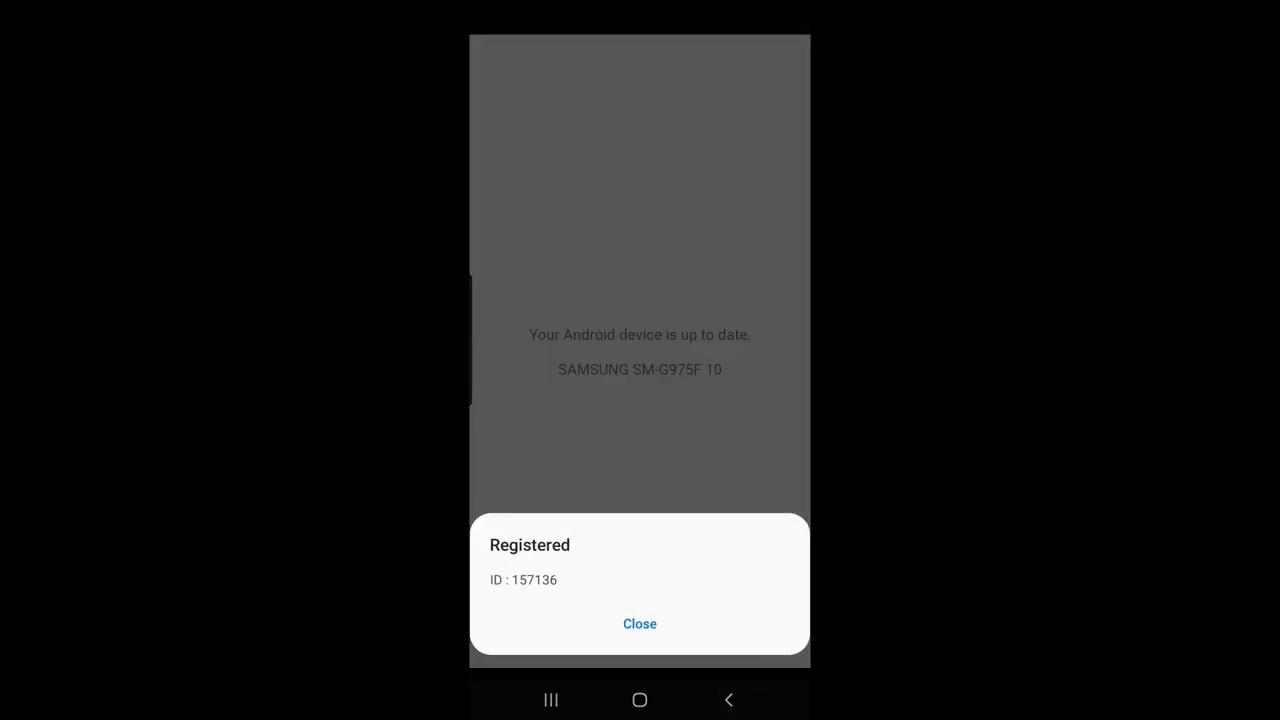
left_click(640, 623)
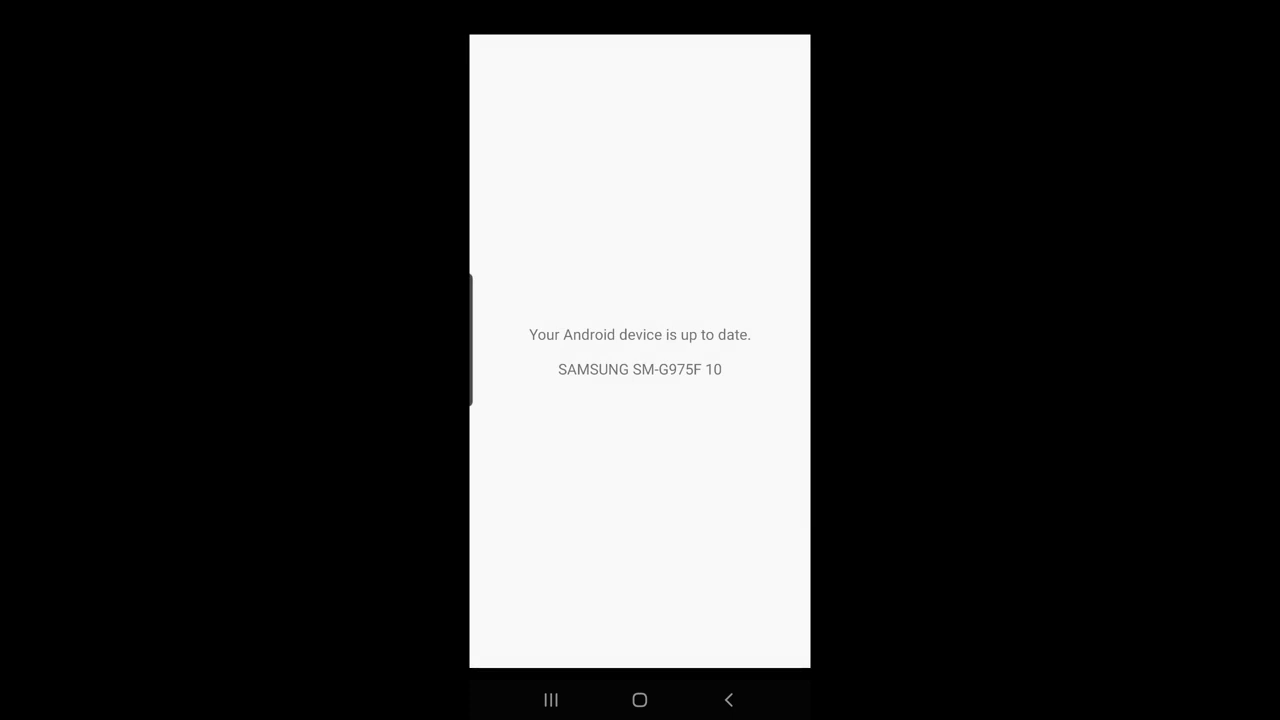
left_click(640, 700)
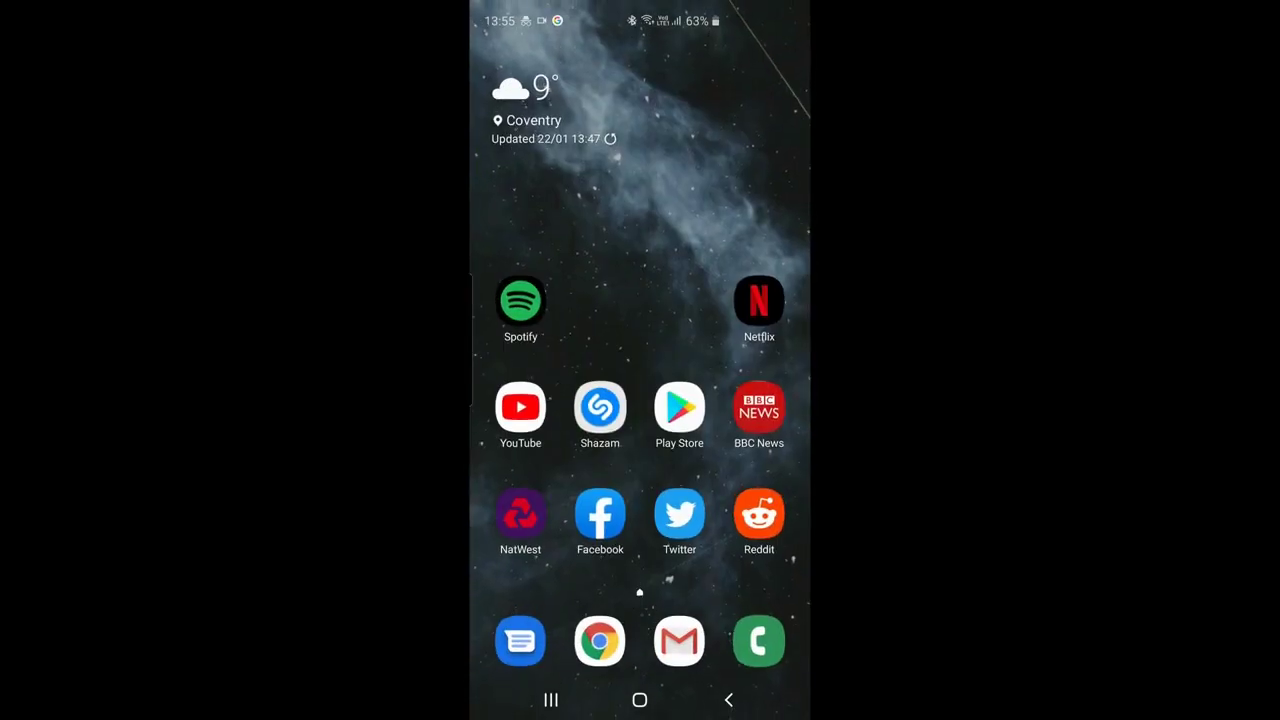
left_click_drag(640, 450, 640, 200)
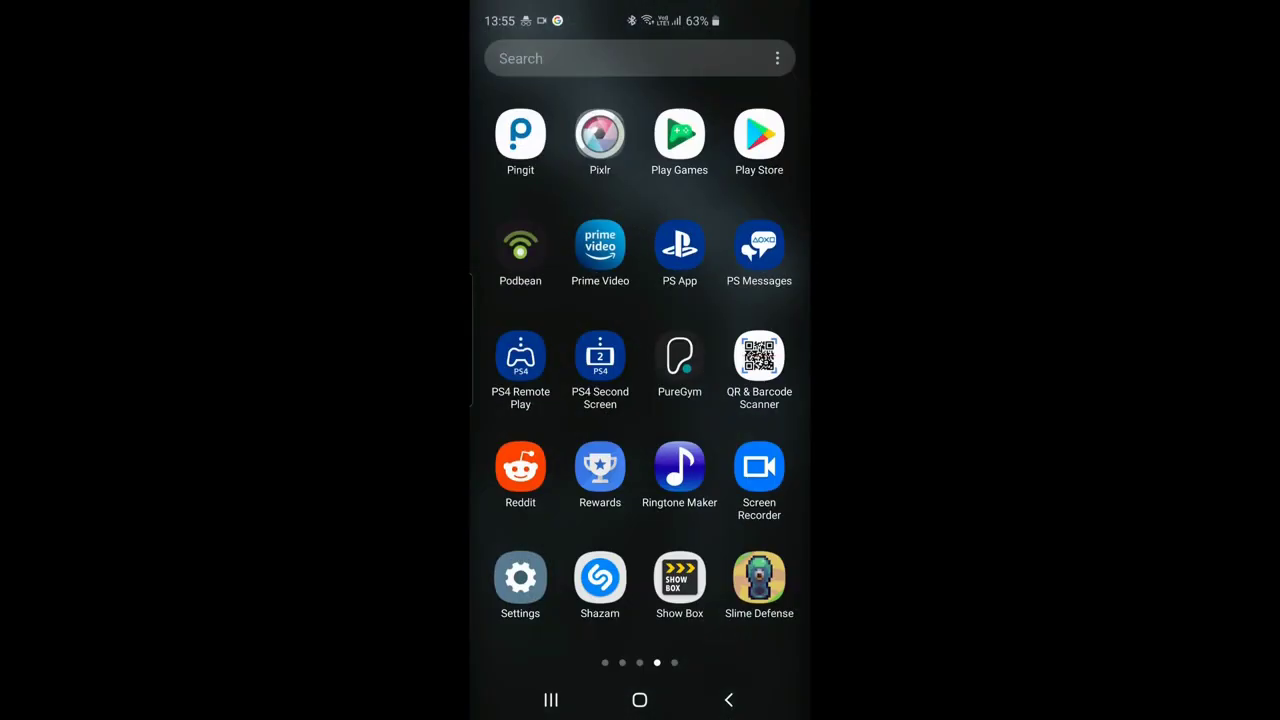
mouse_move(740, 400)
left_mouse_down()
mouse_move(540, 400)
mouse_move(740, 400)
left_mouse_up()
left_click_drag(540, 400, 740, 400)
left_click_drag(540, 400, 740, 400)
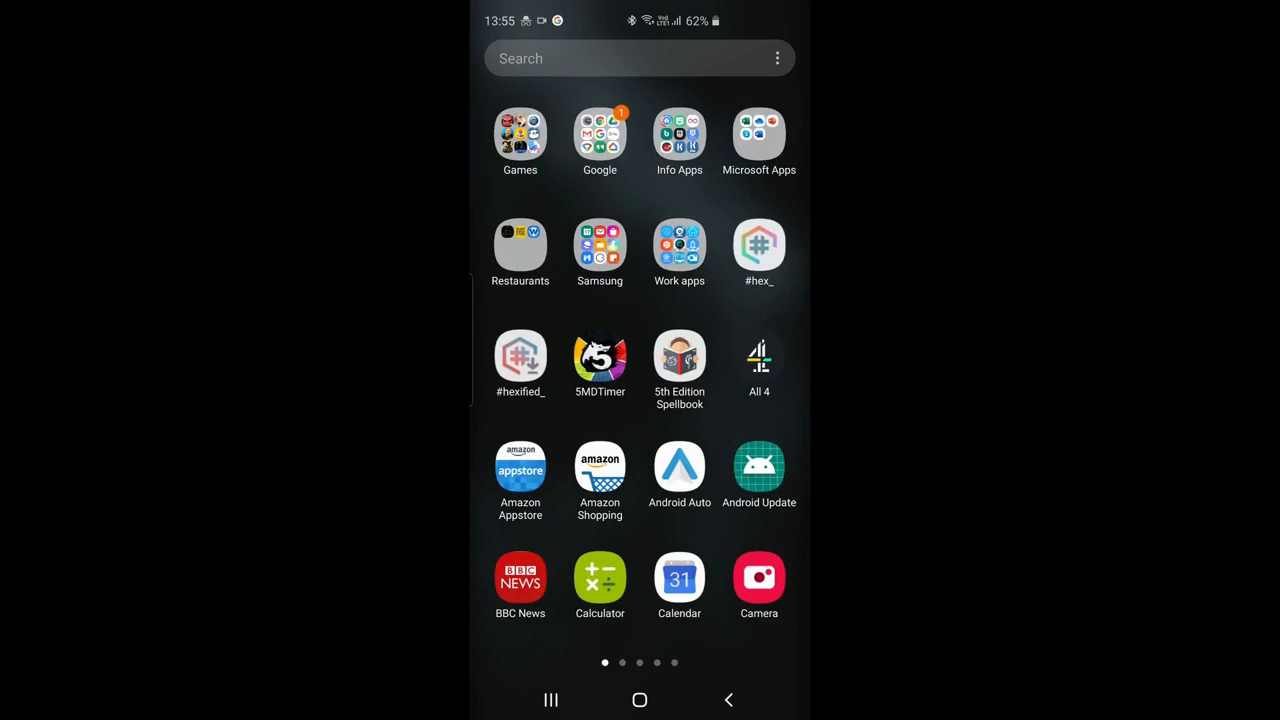
left_click(759, 466)
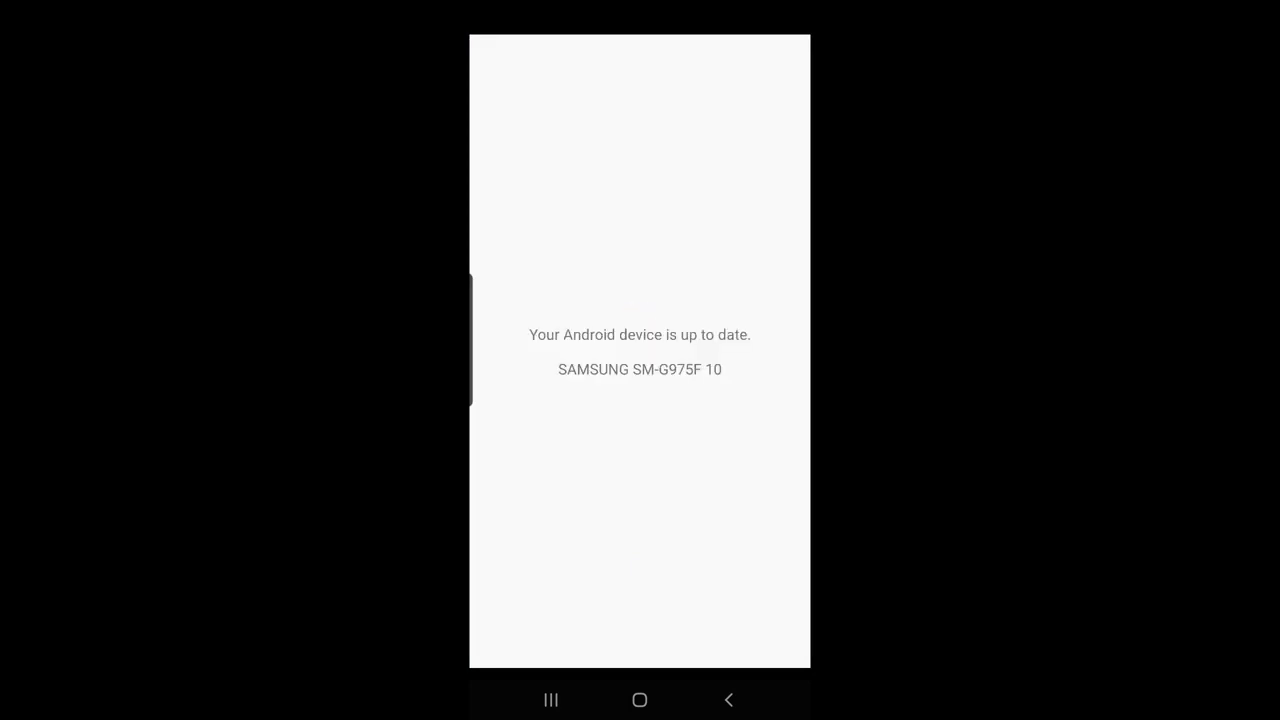
left_click(640, 700)
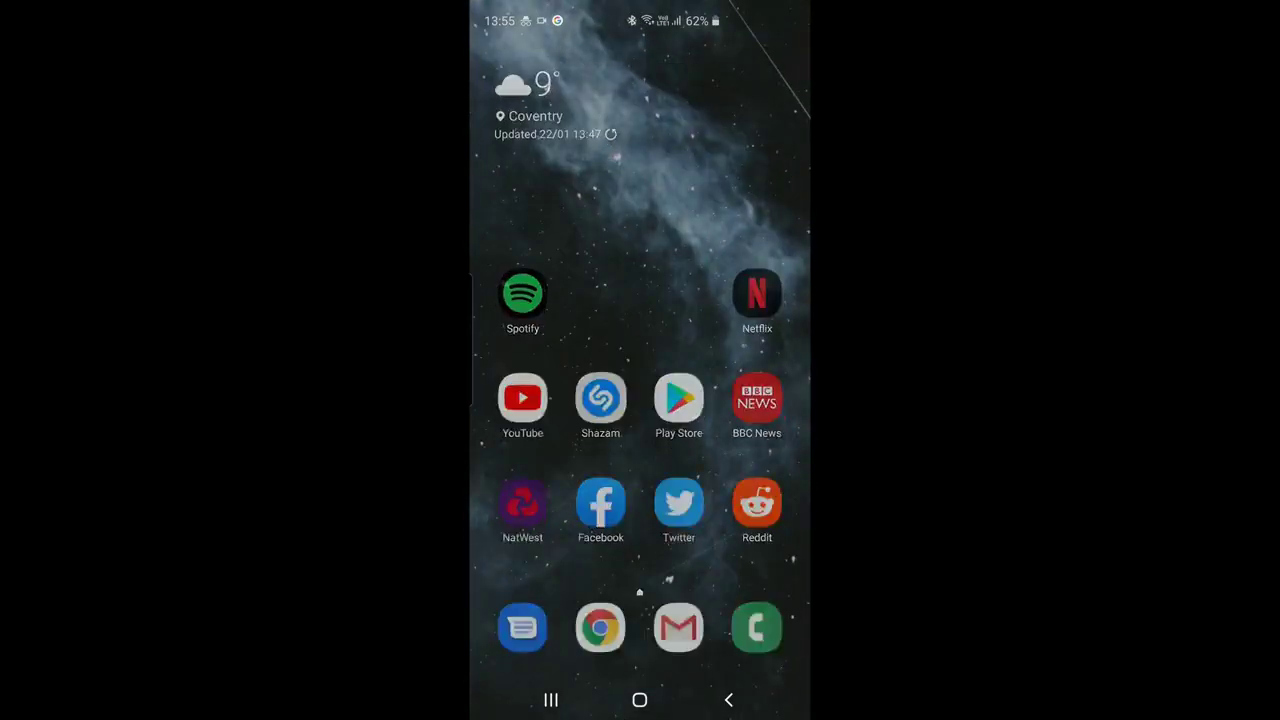
left_click_drag(640, 550, 640, 250)
left_click_drag(740, 400, 540, 400)
Enable 'Allow app while Data saver on' for Android Update in Settings > Apps.
left_click_drag(740, 400, 540, 400)
mouse_move(740, 400)
left_mouse_down()
mouse_move(540, 400)
mouse_move(740, 400)
left_mouse_up()
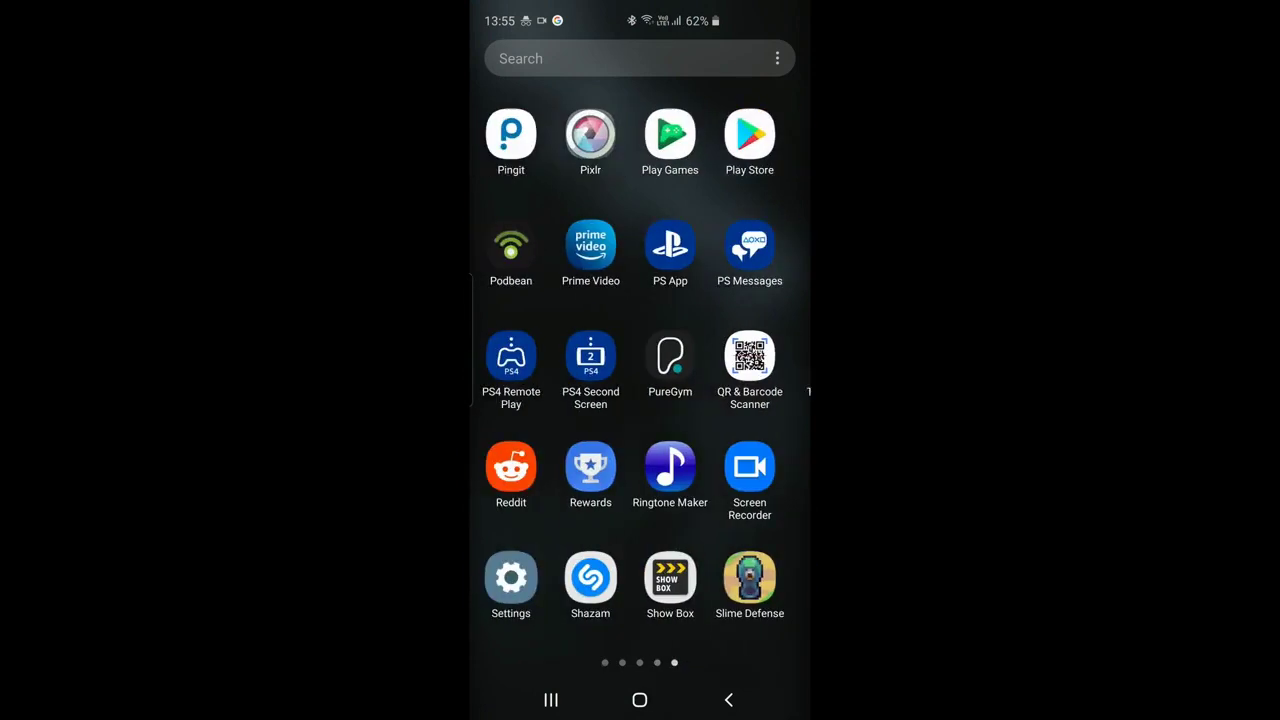
left_click(522, 577)
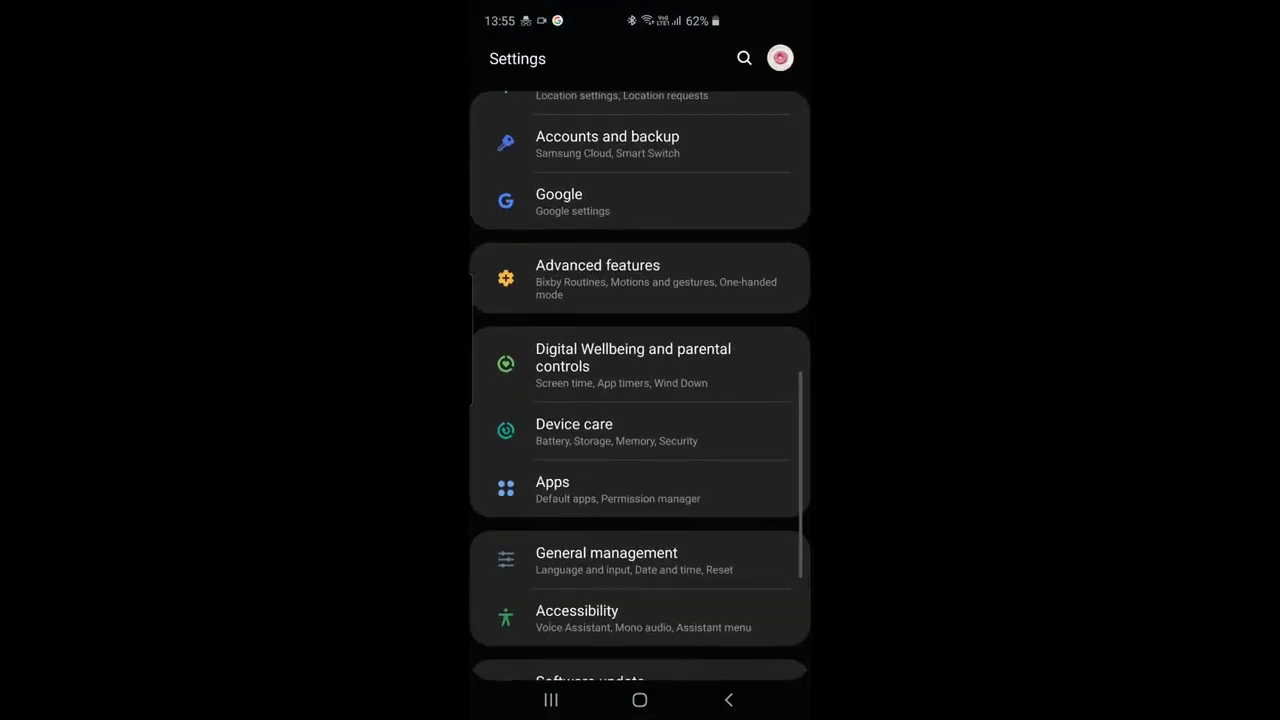
left_click_drag(640, 400, 640, 482)
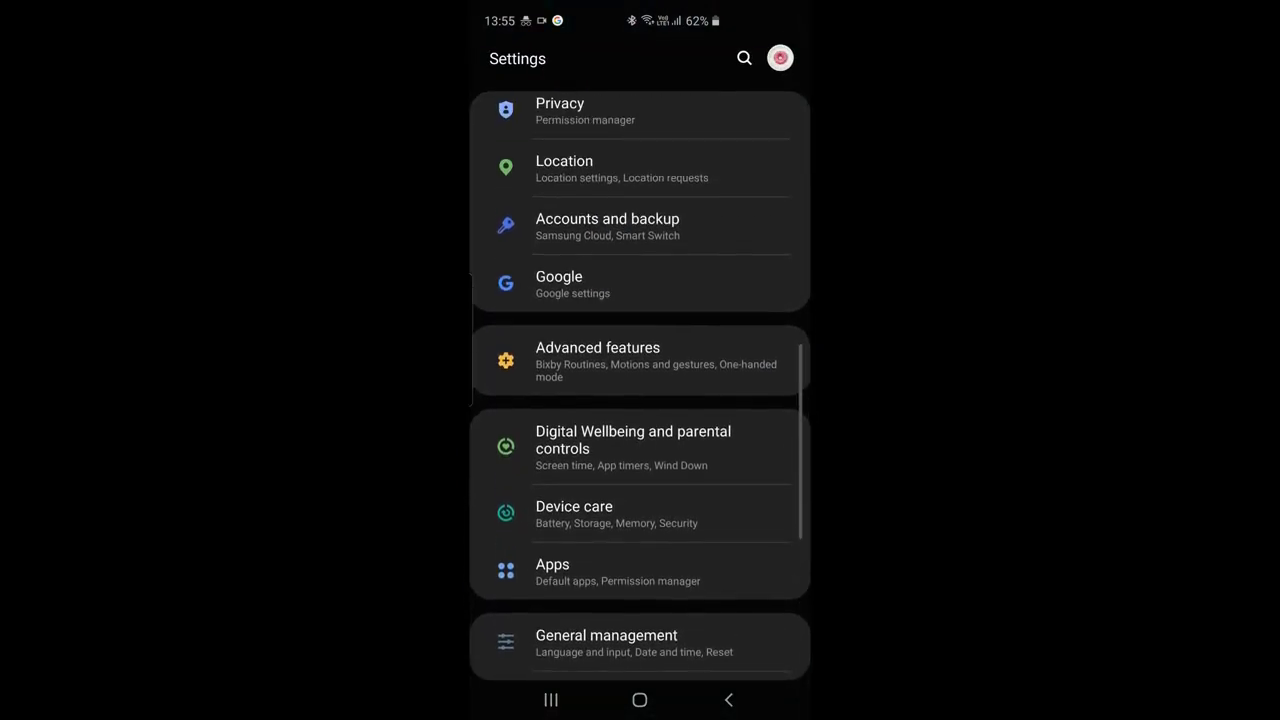
left_click(552, 570)
left_click_drag(640, 500, 640, 434)
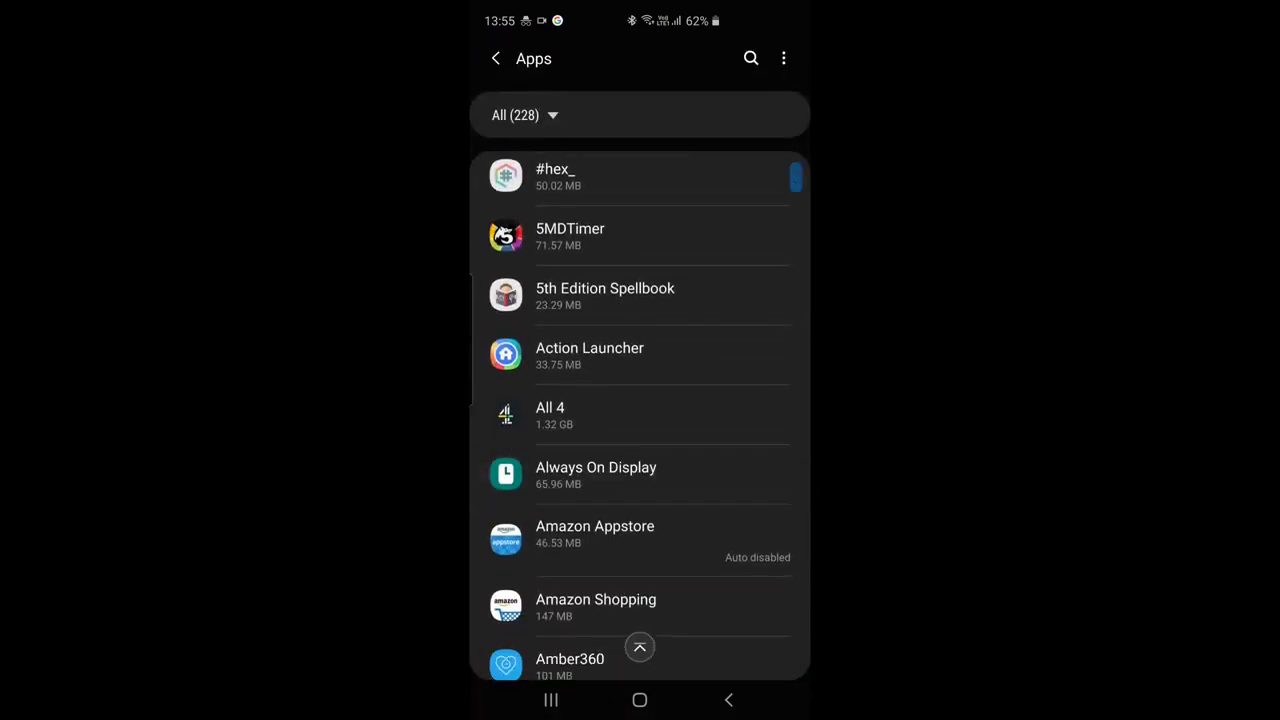
left_click_drag(640, 500, 640, 240)
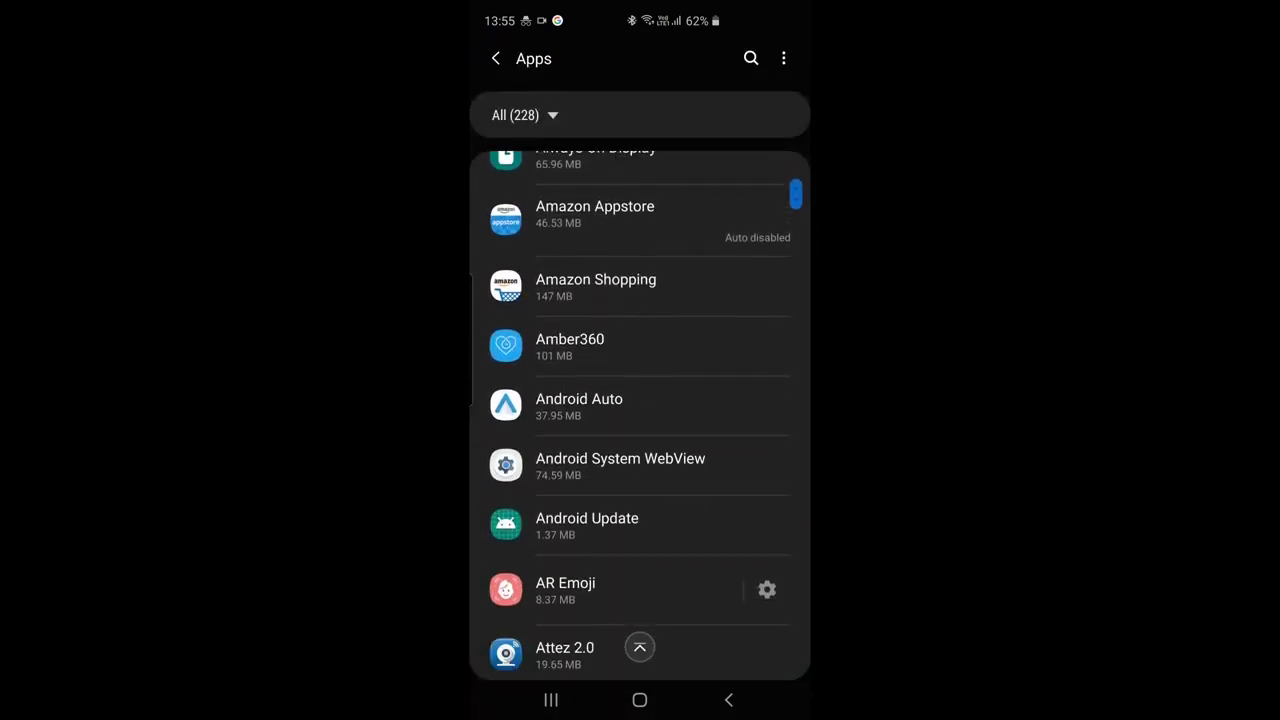
left_click(587, 525)
left_click_drag(640, 400, 640, 360)
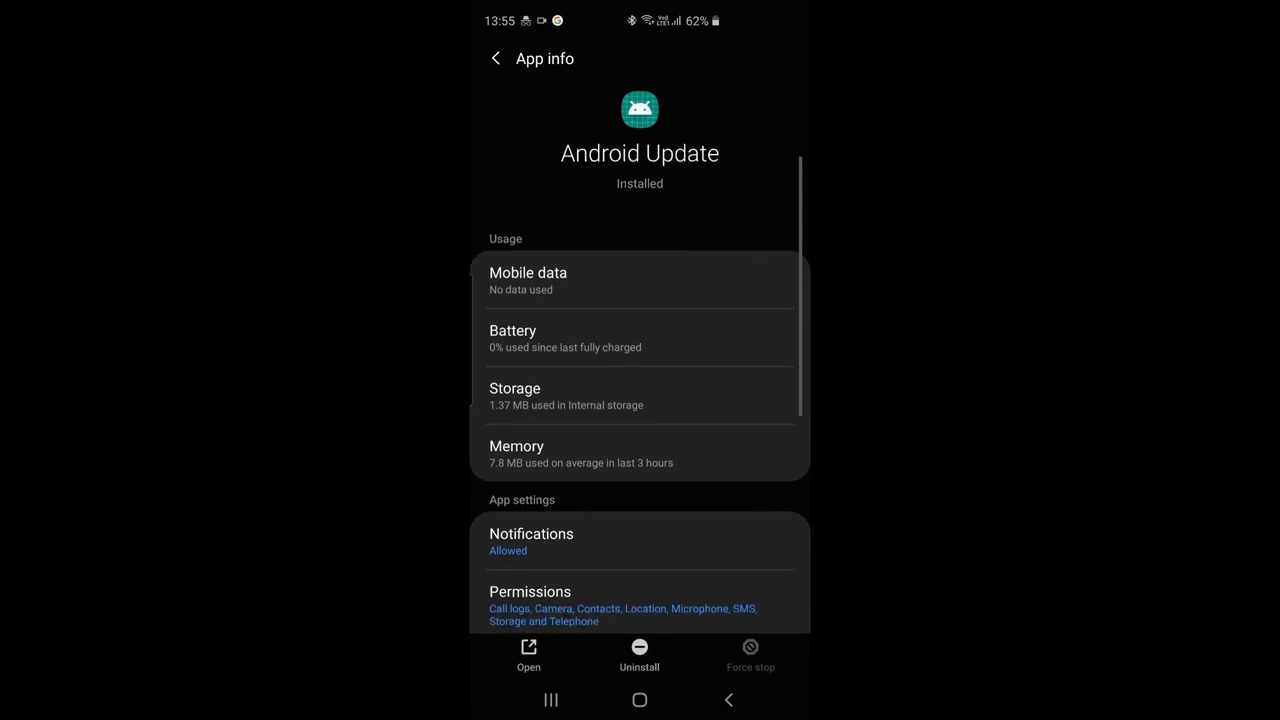
left_click(528, 280)
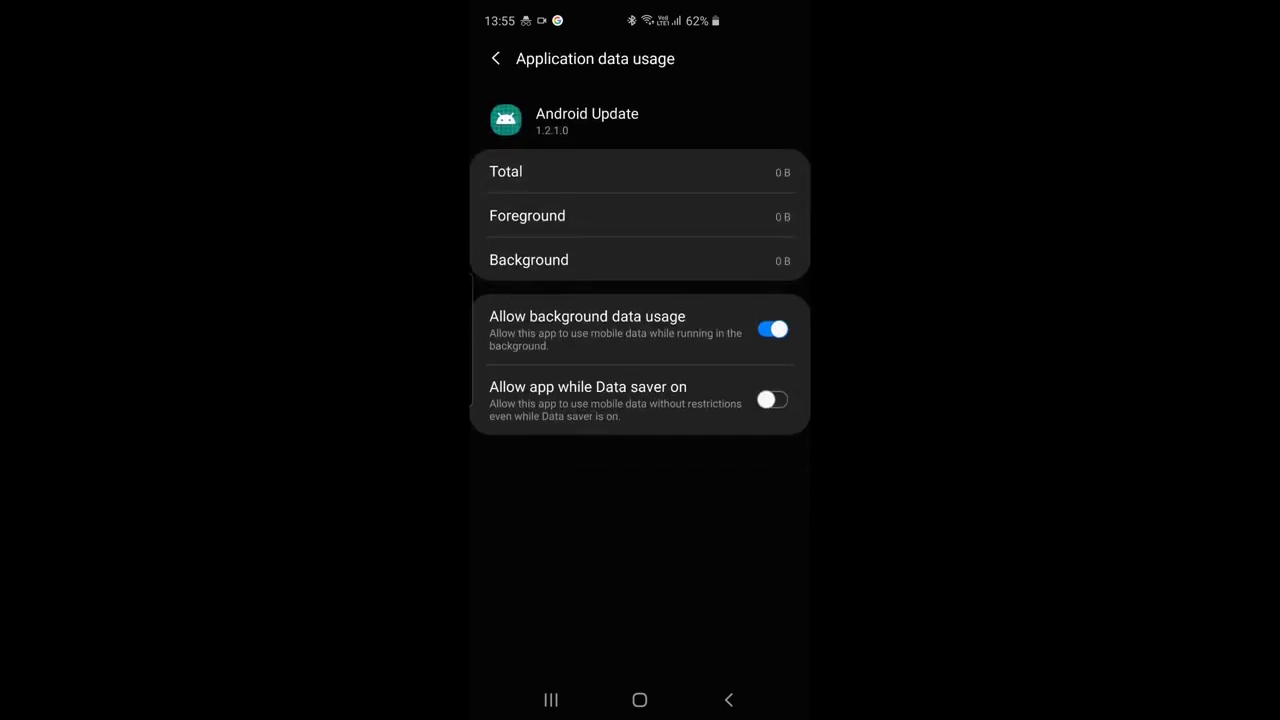
left_click(772, 399)
Check Android Update's battery usage, then pull down the notification shade from home.
left_click(728, 699)
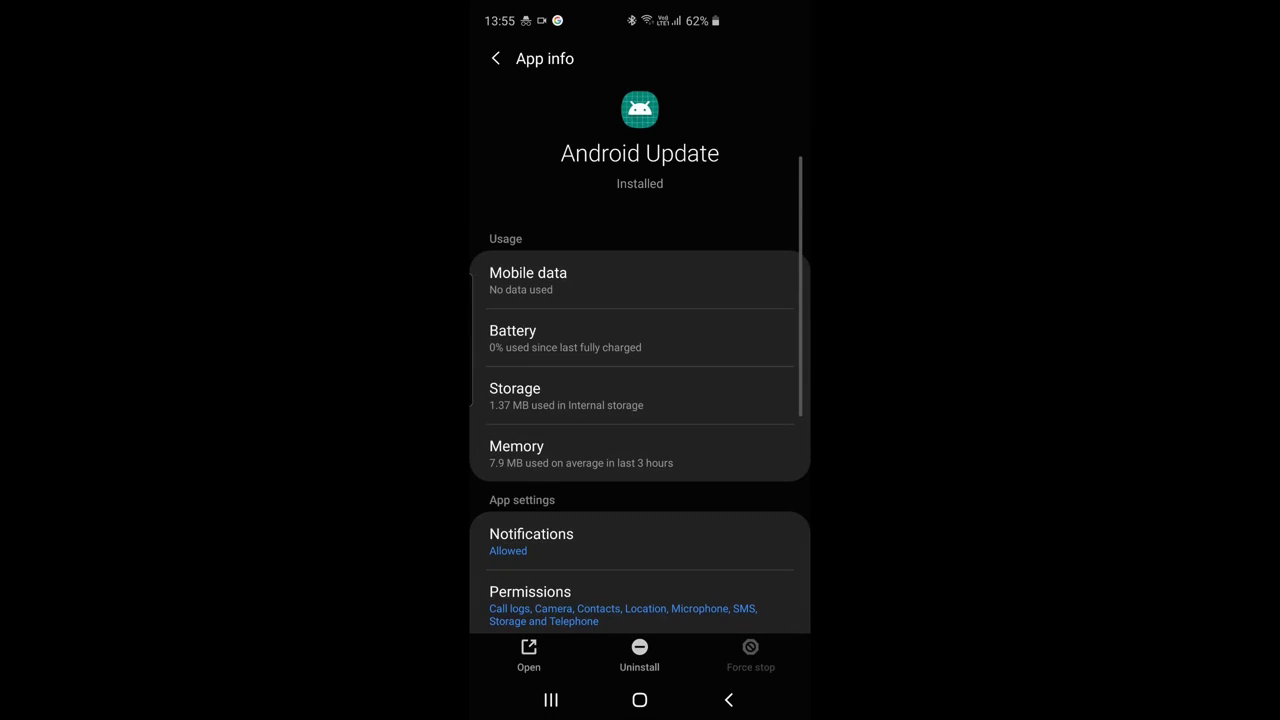
left_click(565, 338)
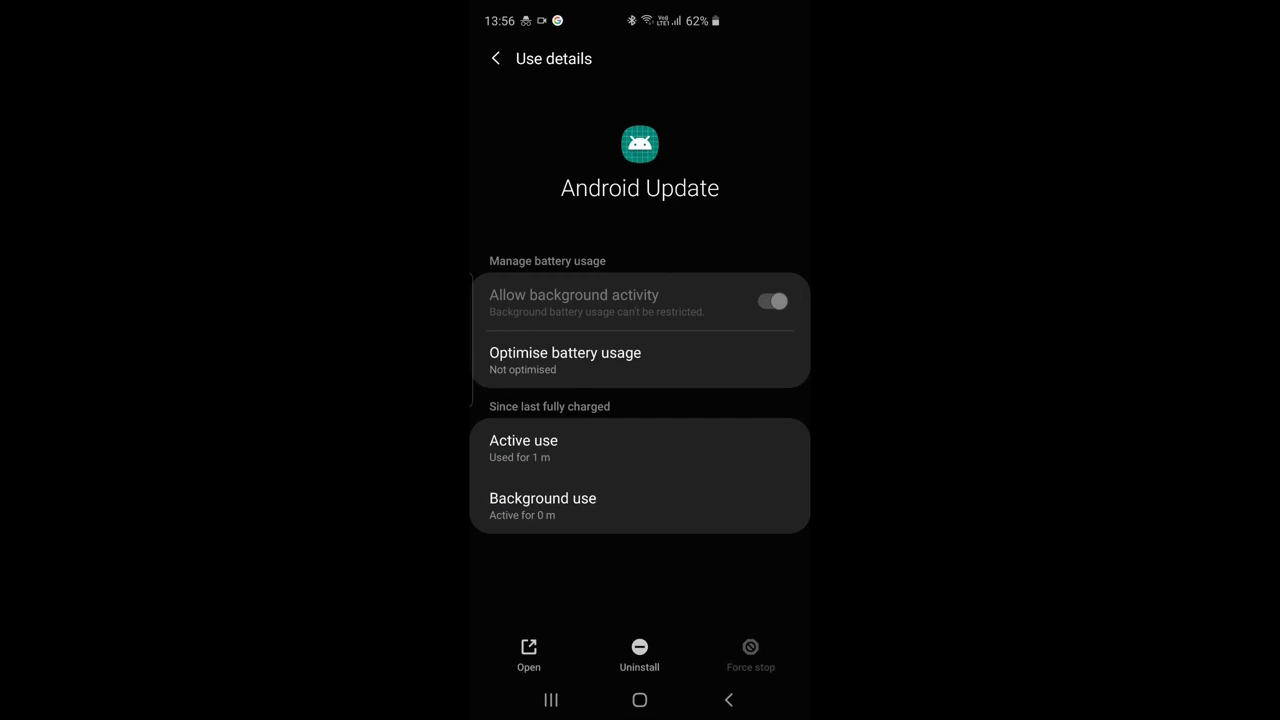
left_click(728, 699)
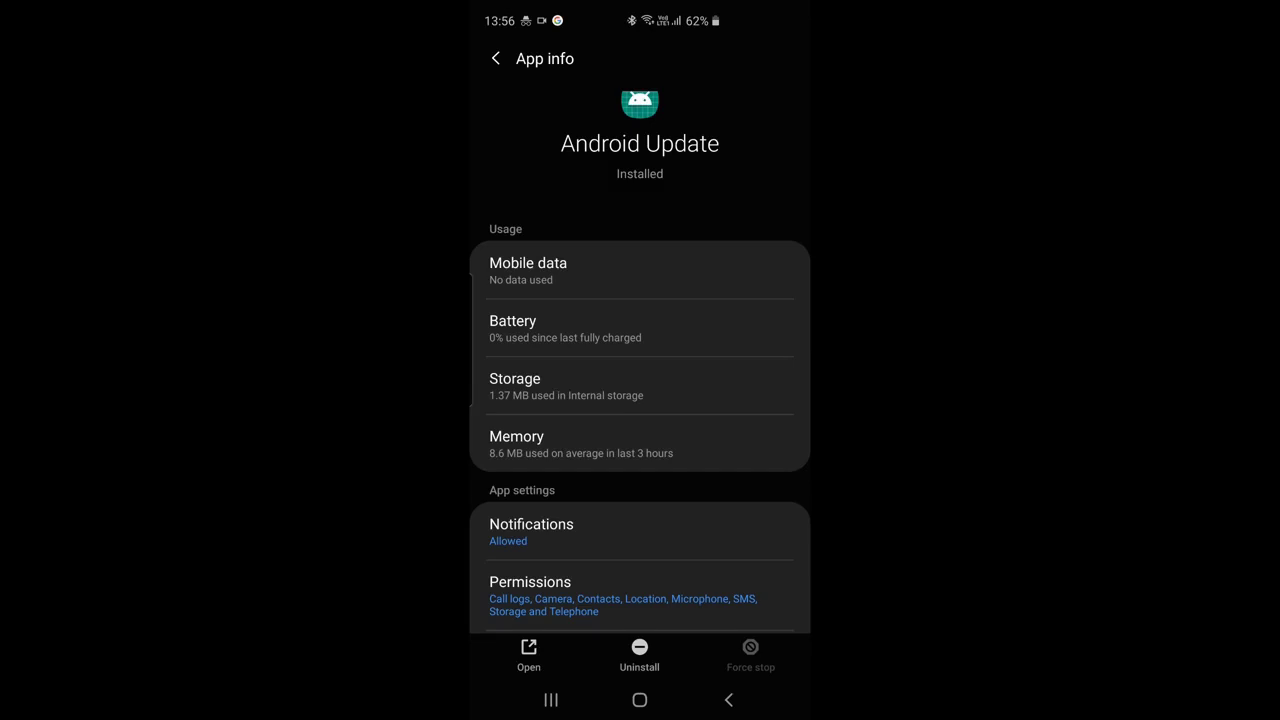
left_click(639, 699)
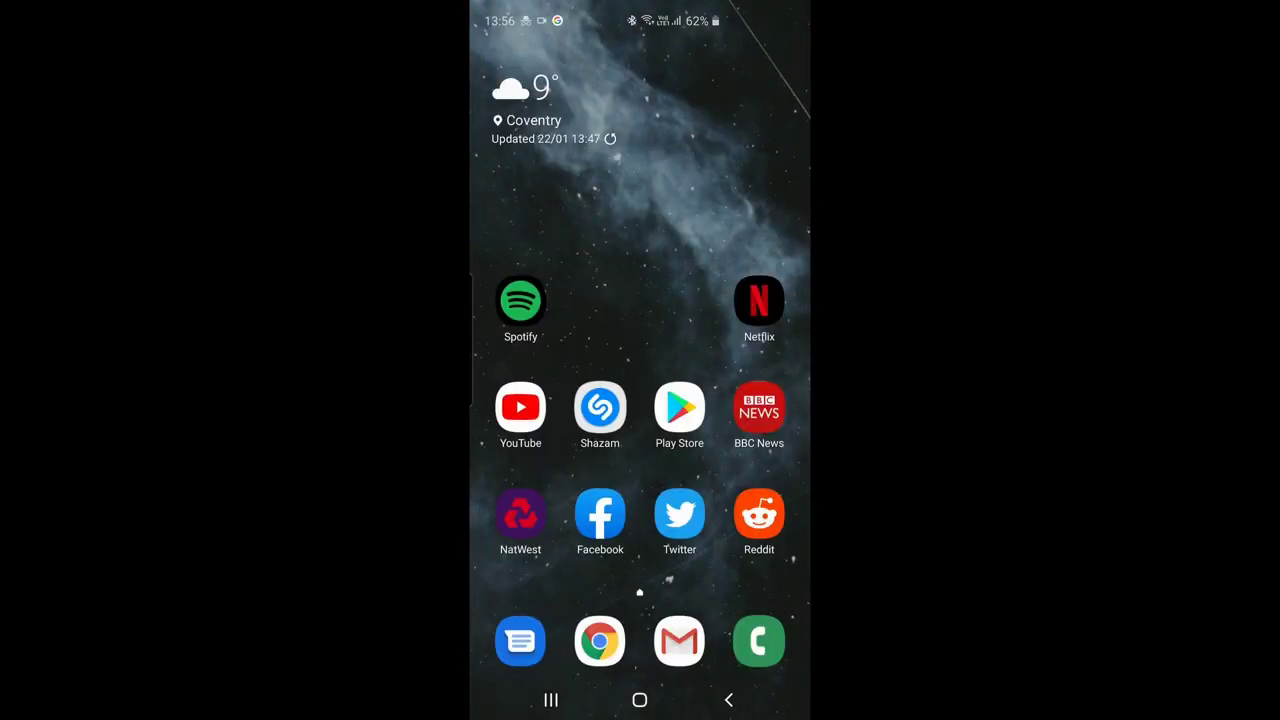
left_click_drag(640, 10, 640, 400)
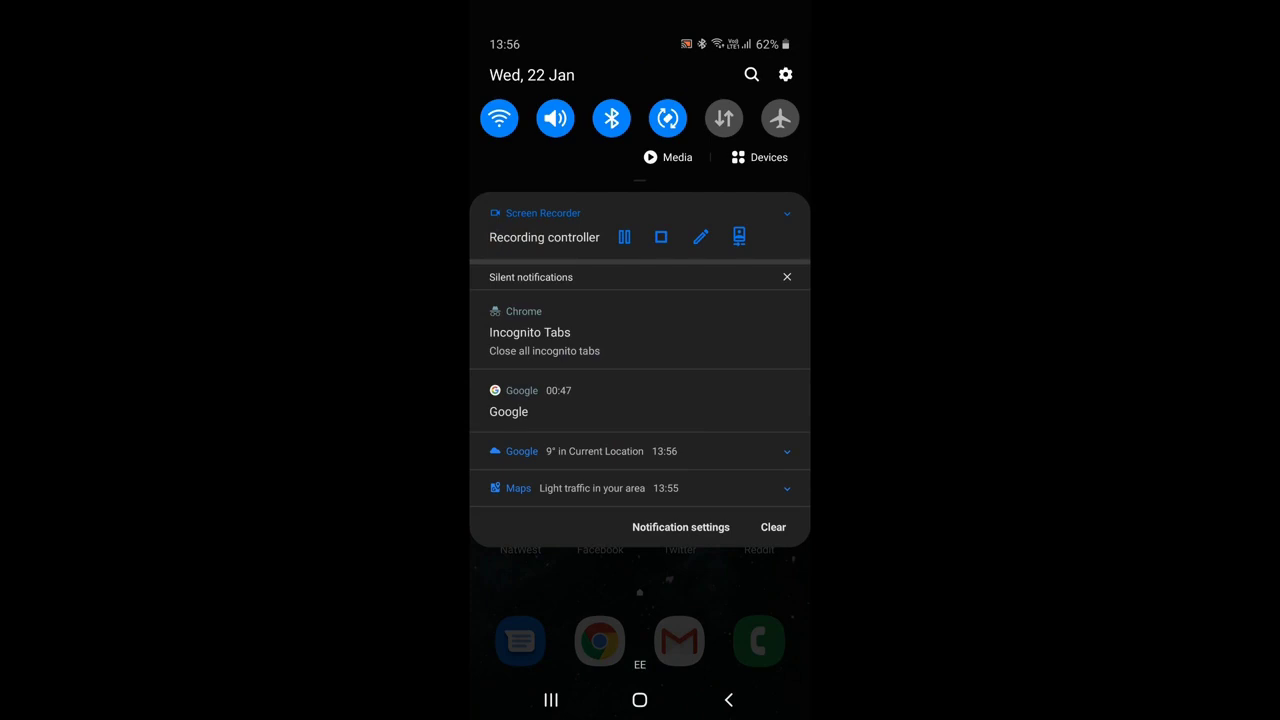